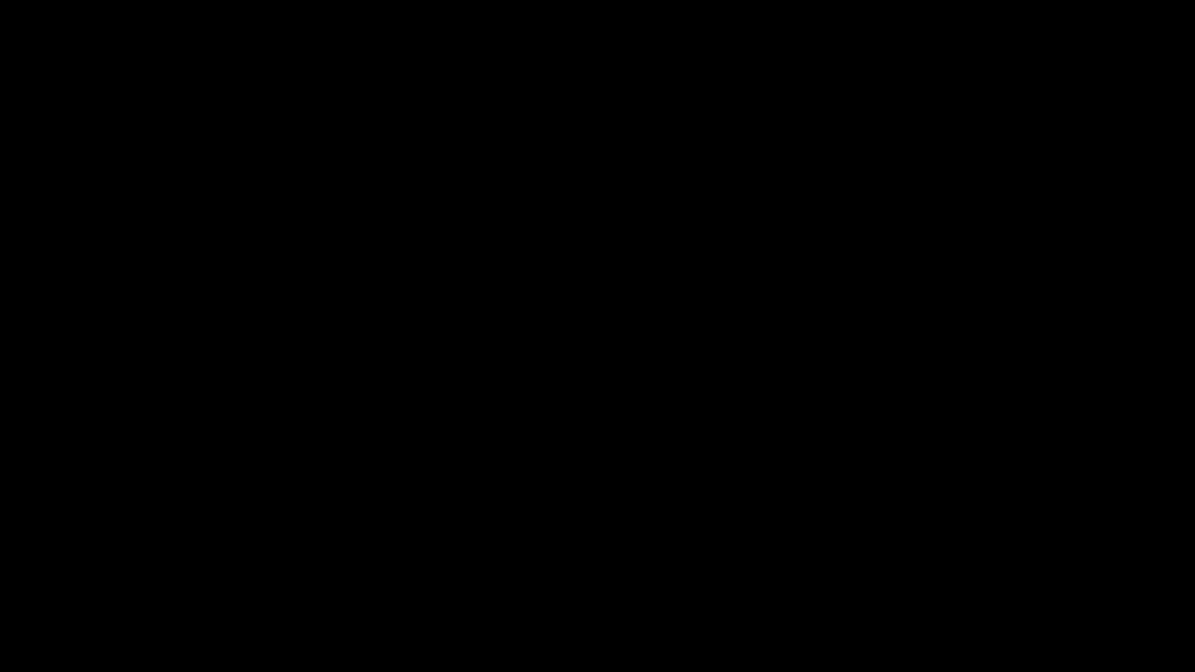
Step: Launch Lightroom and drag the 13 files in Finder's Practice photos folder onto its empty library
click(590, 655)
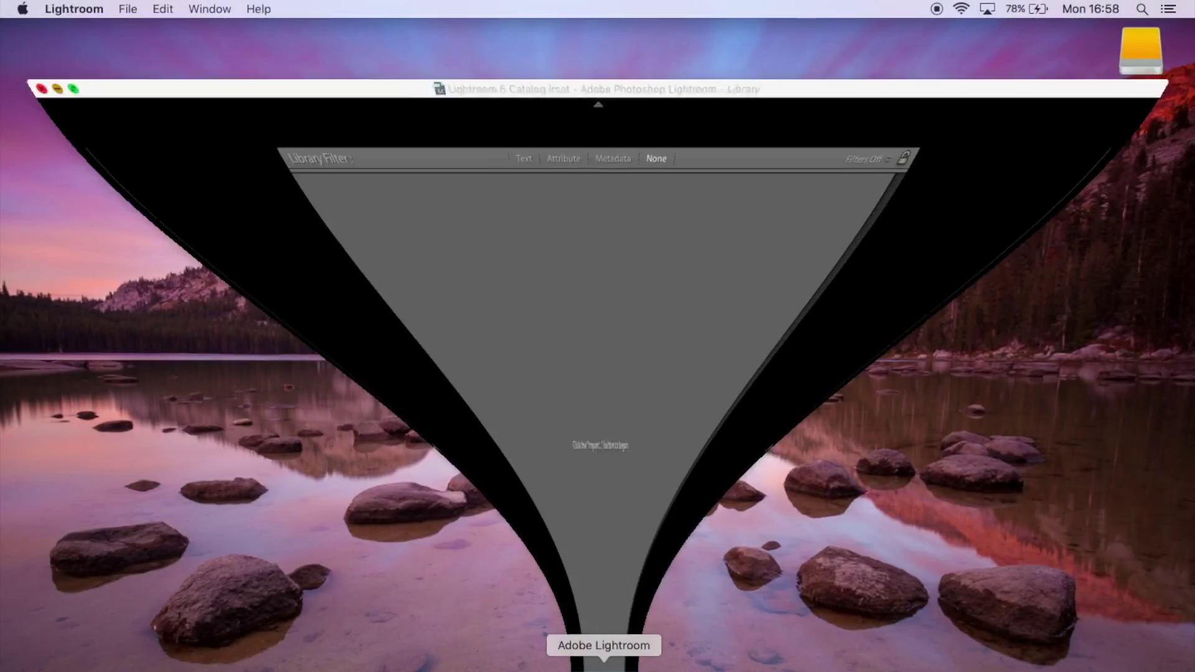
click(338, 661)
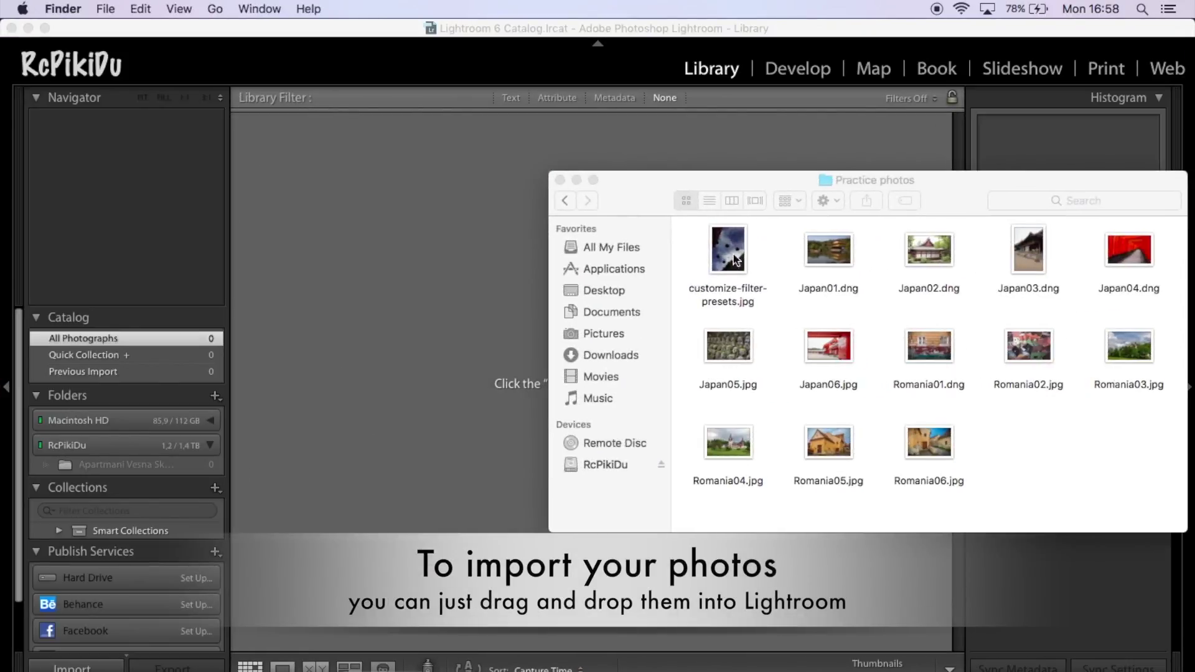
drag(772, 178, 775, 222)
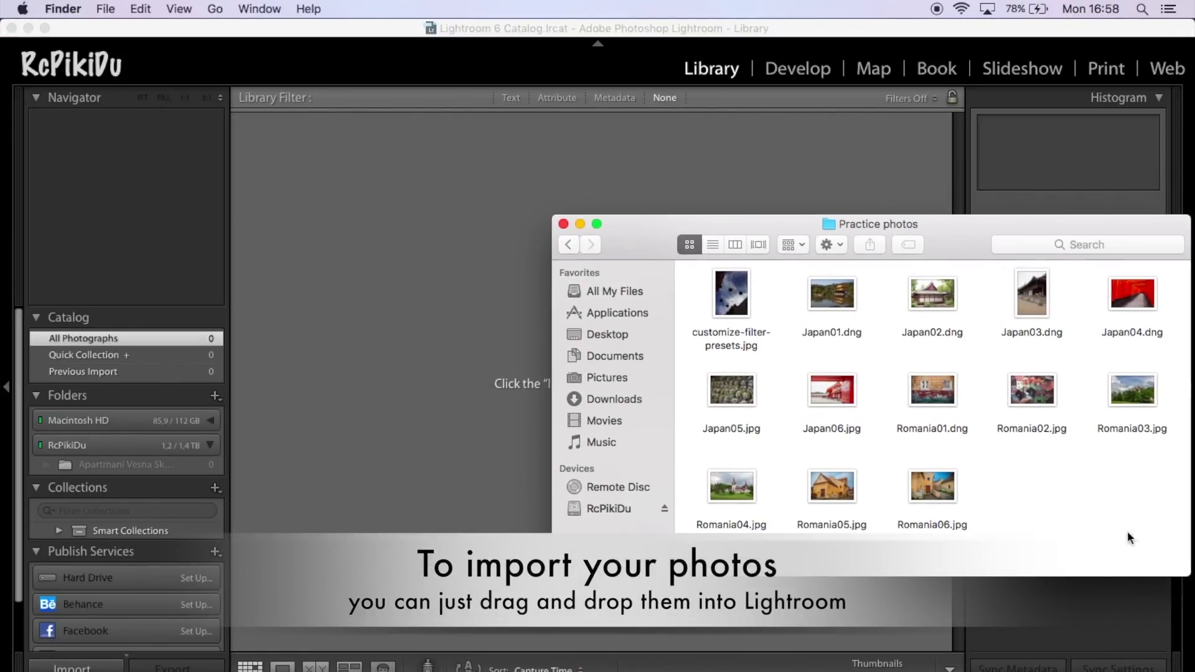
mouse_move(1131, 538)
mouse_down()
mouse_move(740, 305)
mouse_move(397, 299)
mouse_move(422, 285)
mouse_up()
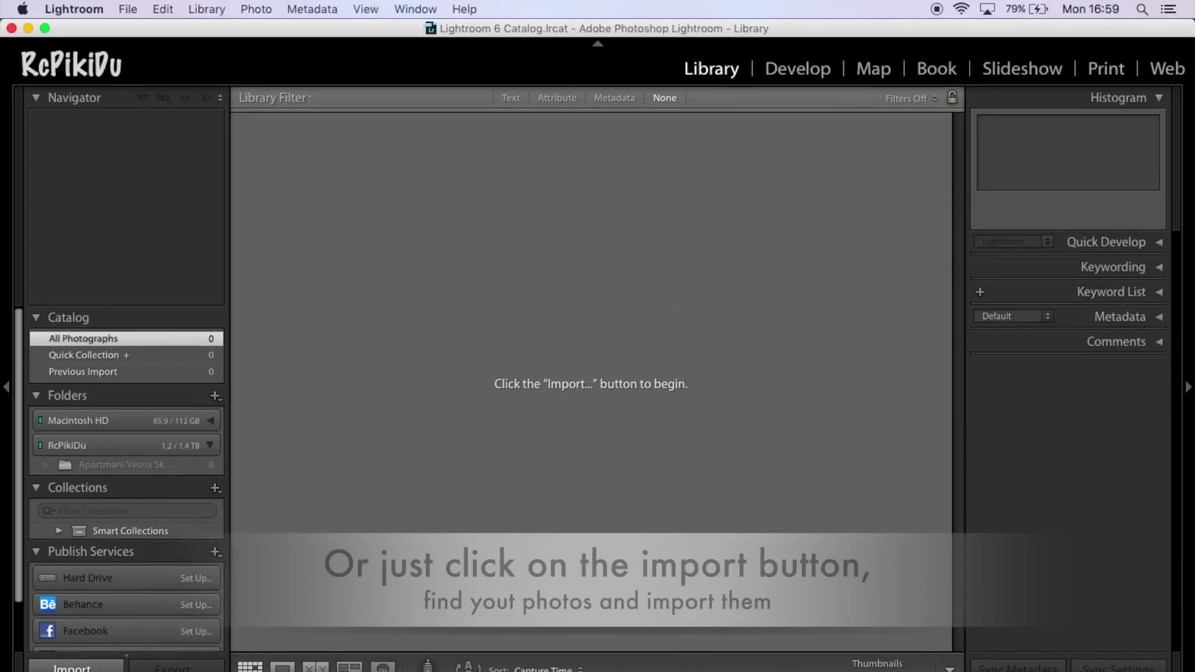
Step: Import all 13 photos from RcPikiDu > Practice photos using Add, with every photo checked
click(71, 668)
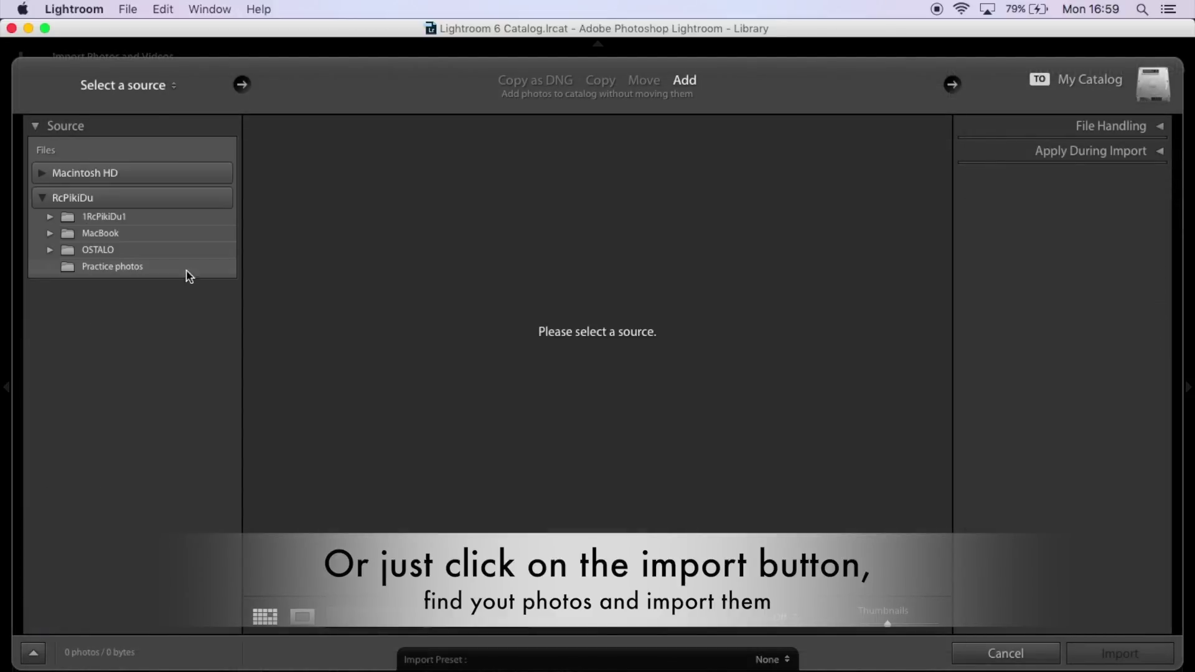
click(92, 269)
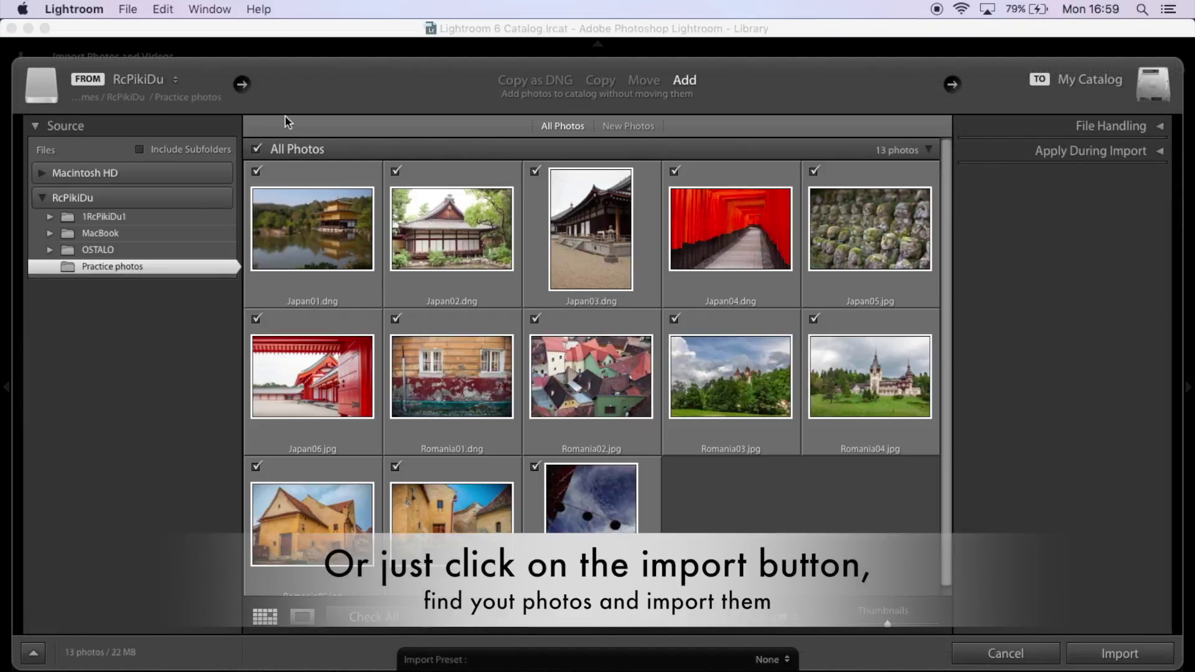
click(263, 148)
click(1094, 651)
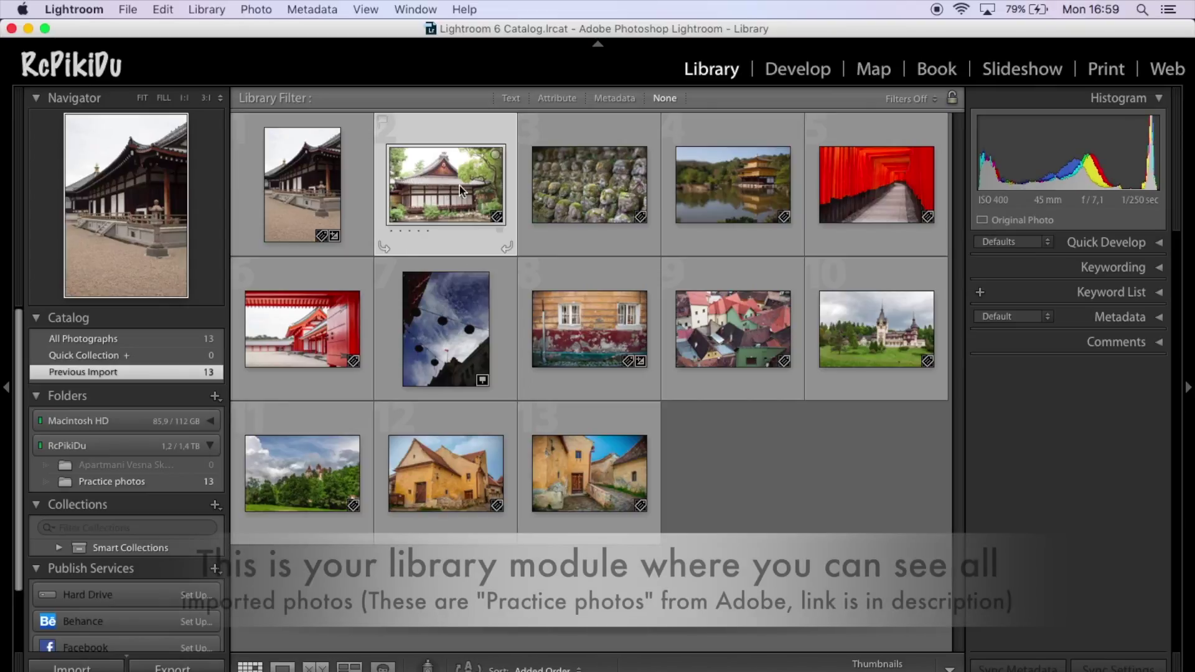
Step: Browse the wooden house, next photo and red torii gate thumbnails, then clear the selection
click(602, 183)
click(728, 191)
click(870, 197)
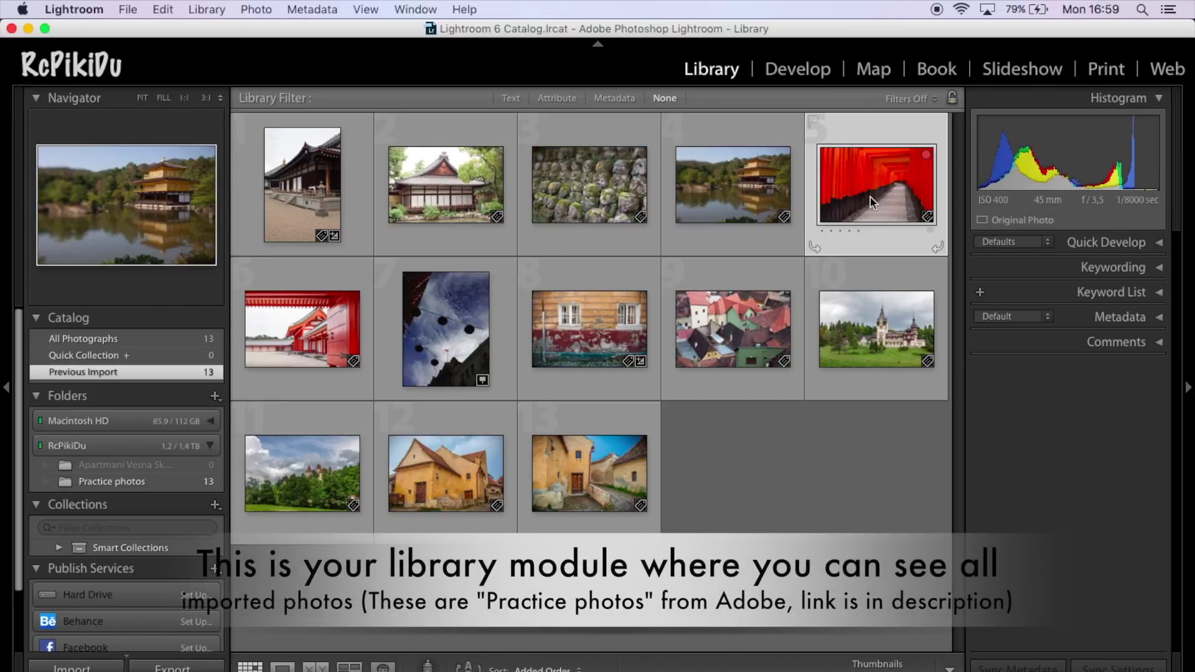
click(688, 496)
Step: Inspect the first temple photo zoomed in and out, then return to the grid and select the lantern photo
double_click(313, 163)
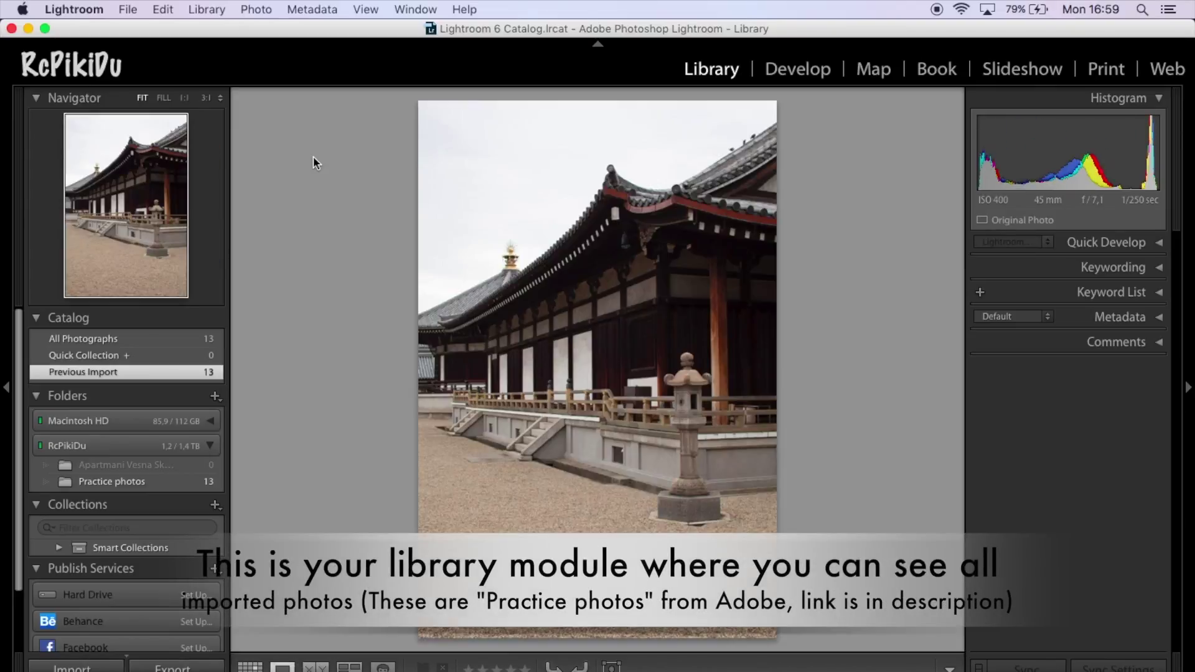
click(627, 329)
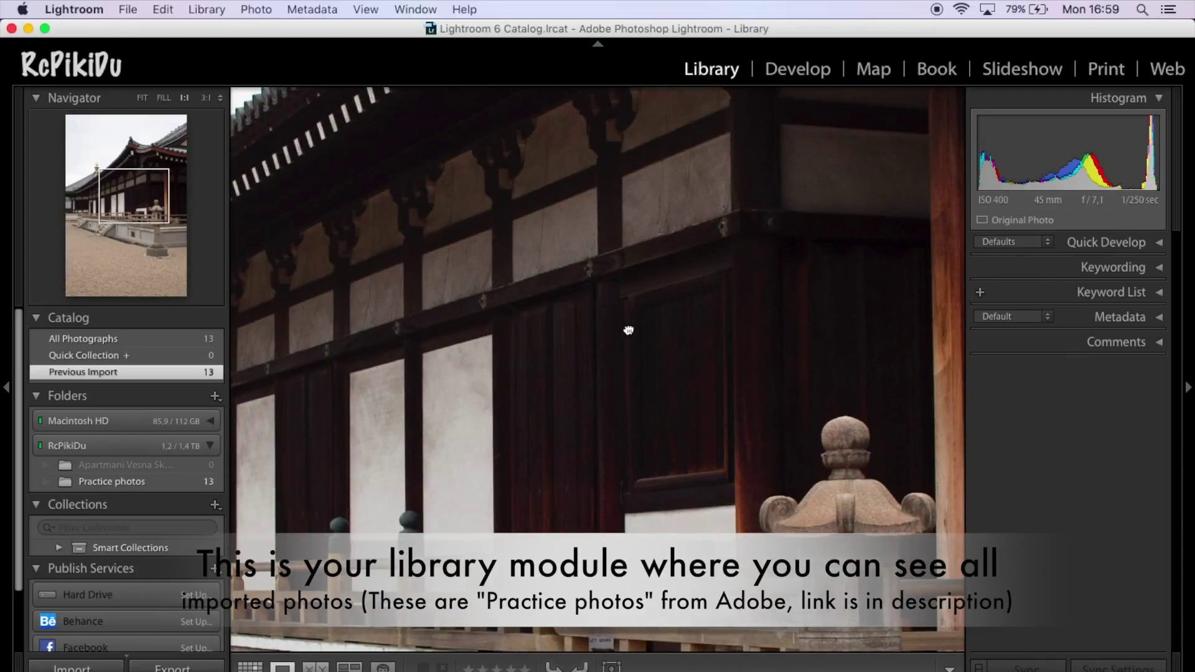
click(629, 330)
double_click(627, 327)
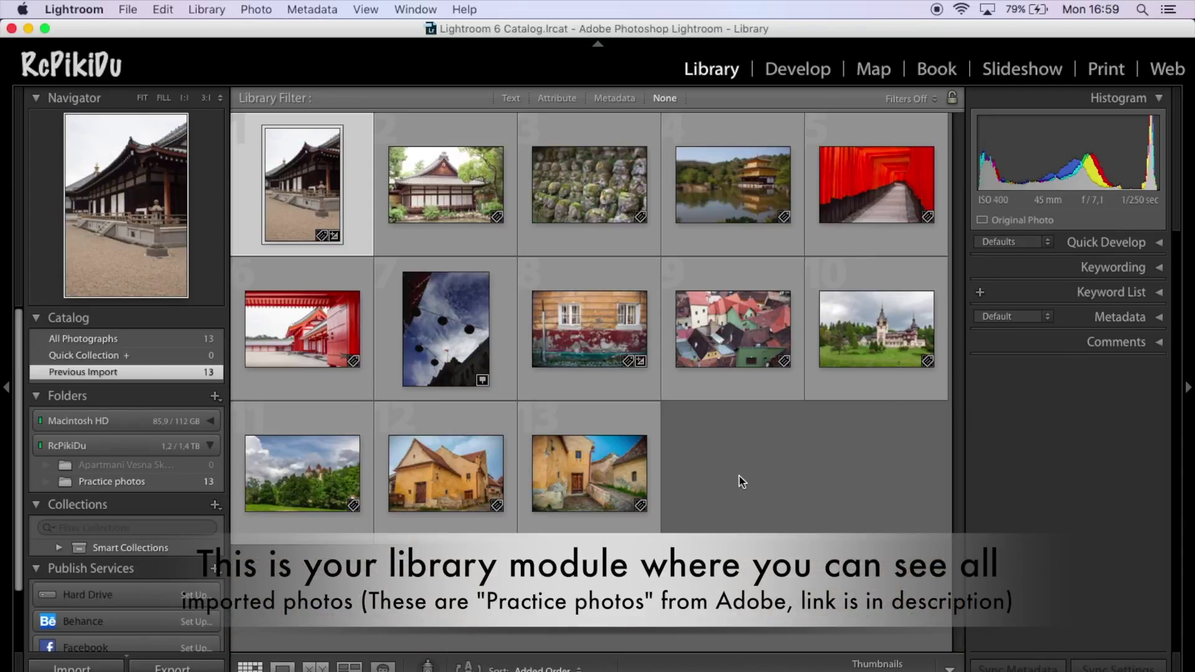
click(742, 482)
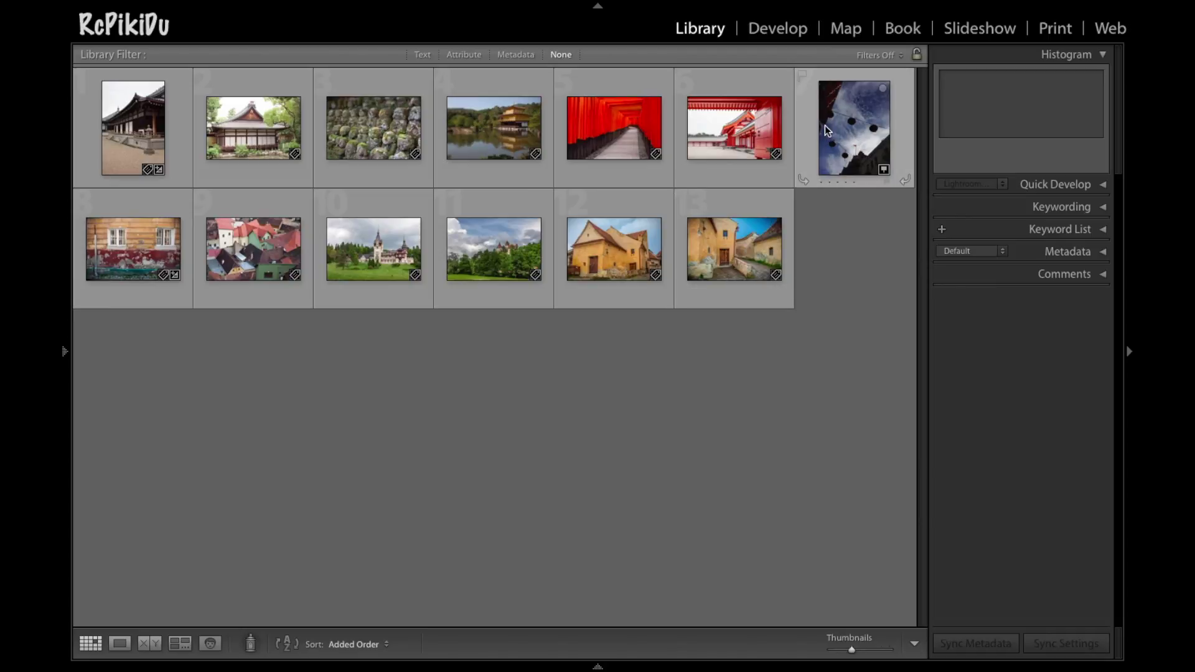
click(827, 131)
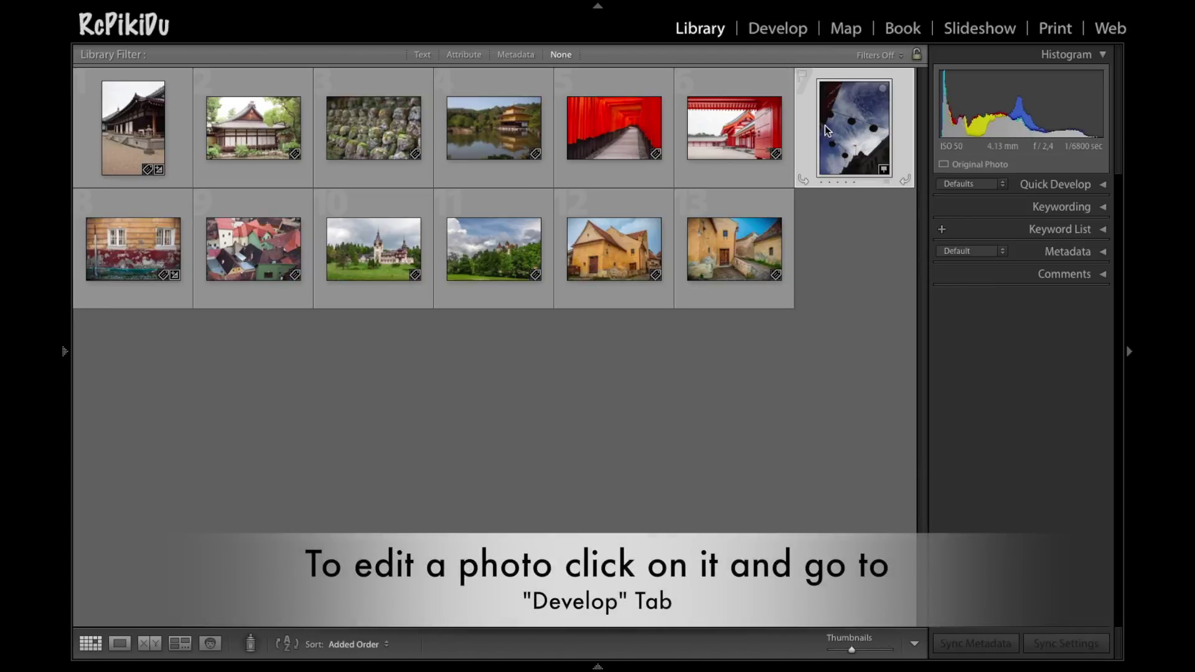
Step: In Develop's Basic panel, set Exposure +0.90, Highlights -73, Shadows +70 and Whites +35
click(775, 31)
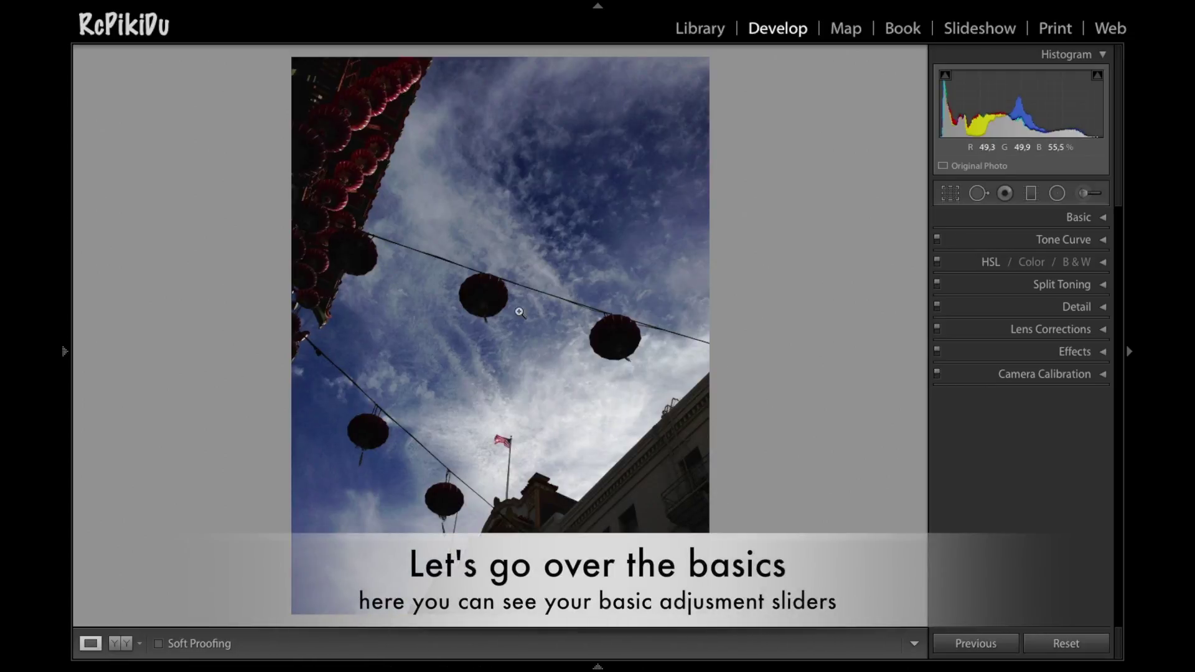
click(1093, 223)
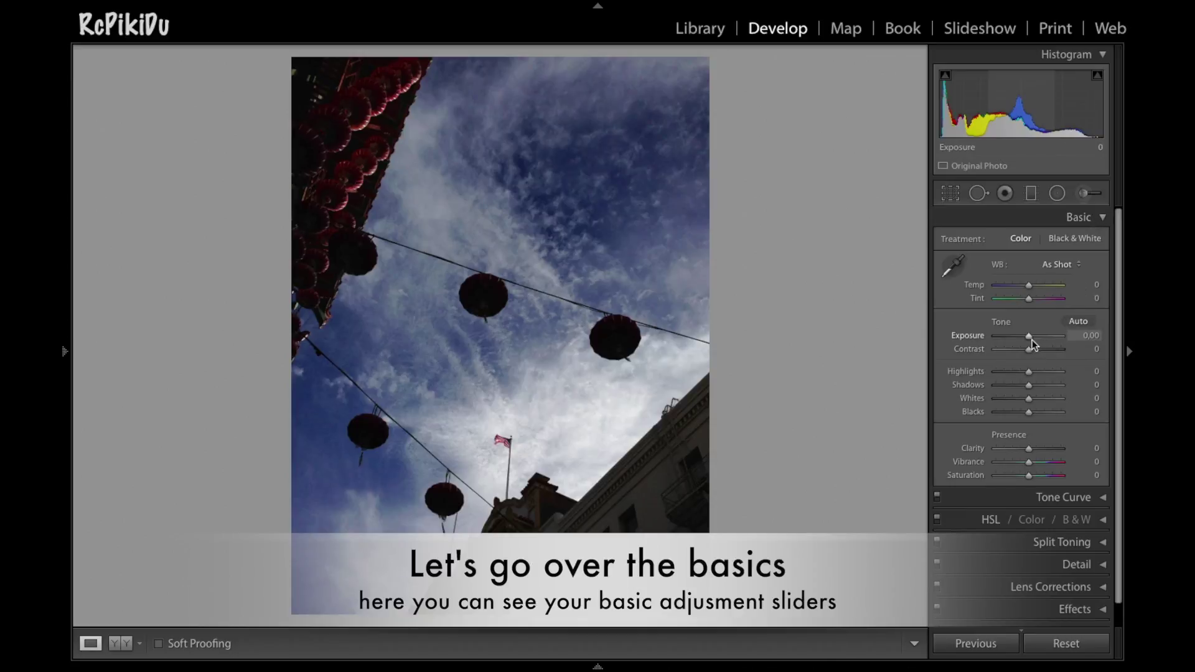
drag(1031, 342, 1037, 345)
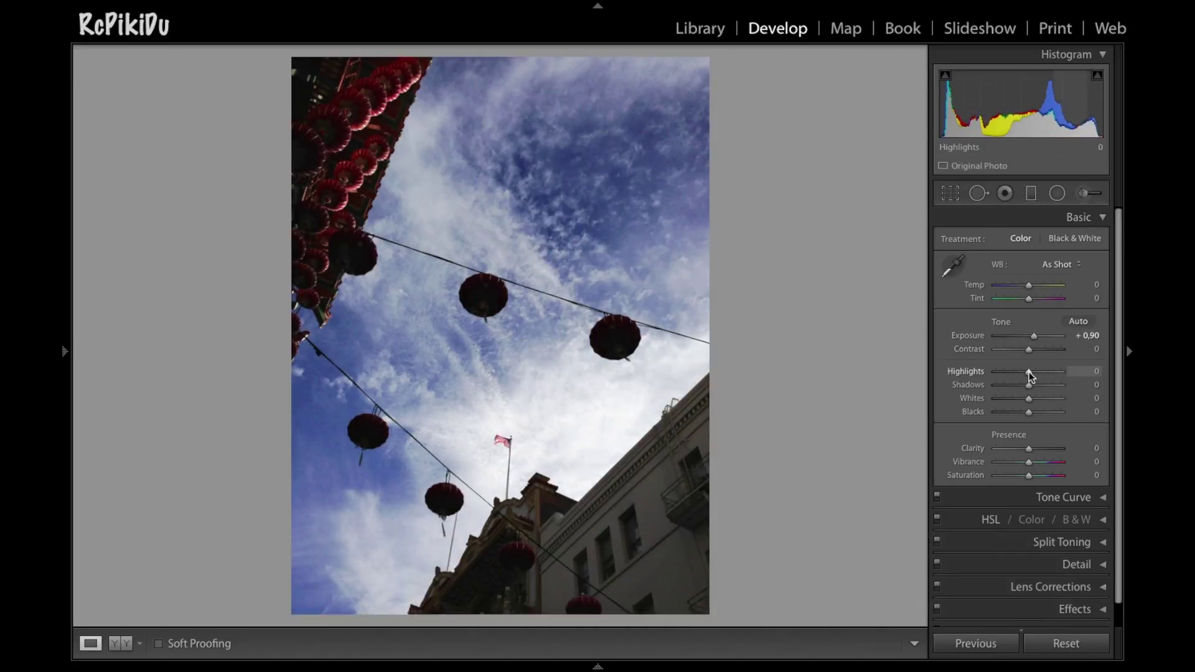
drag(1029, 373, 1033, 372)
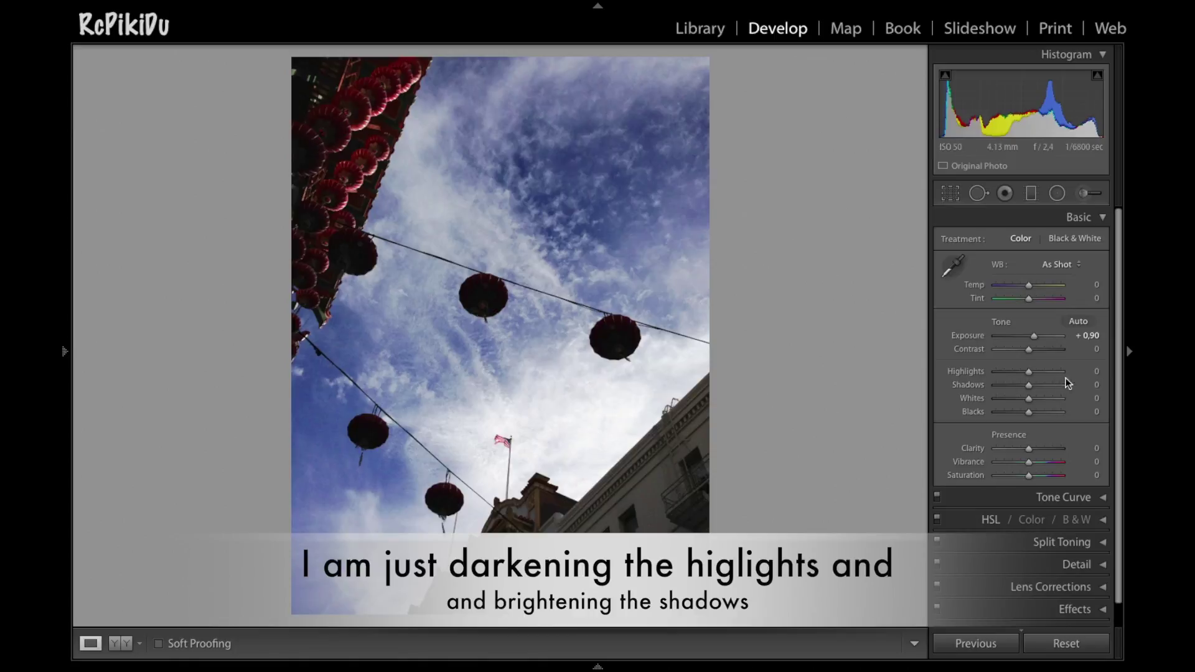
drag(1028, 373, 1002, 372)
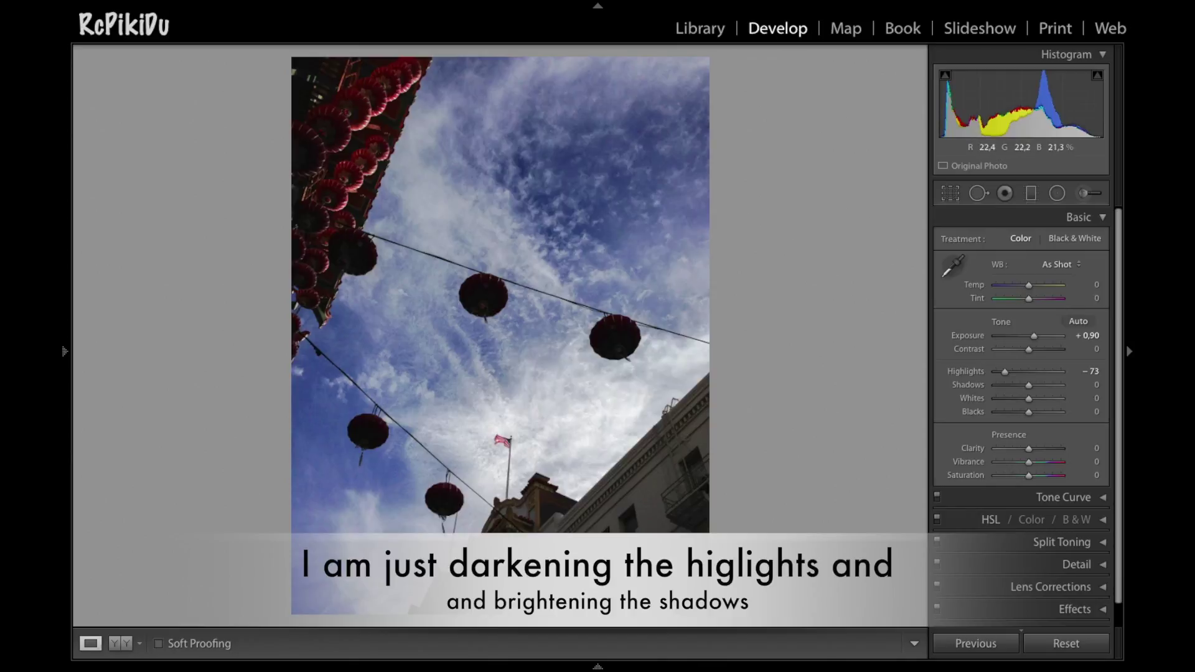
drag(1031, 390, 1054, 395)
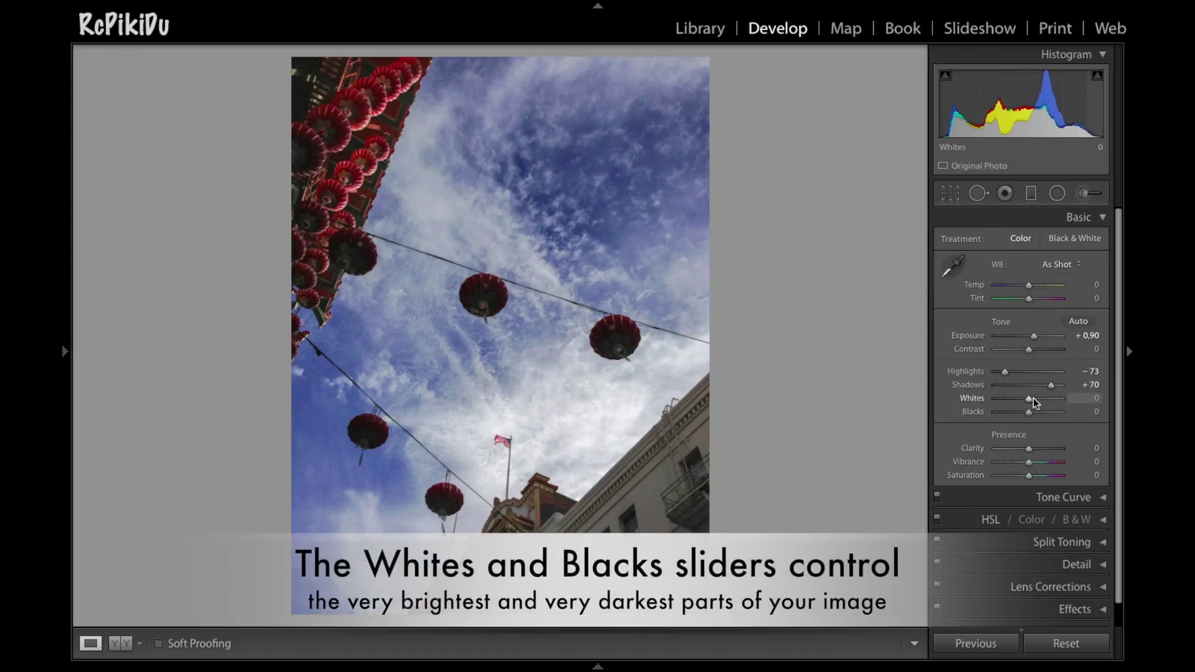
drag(1030, 401, 1041, 406)
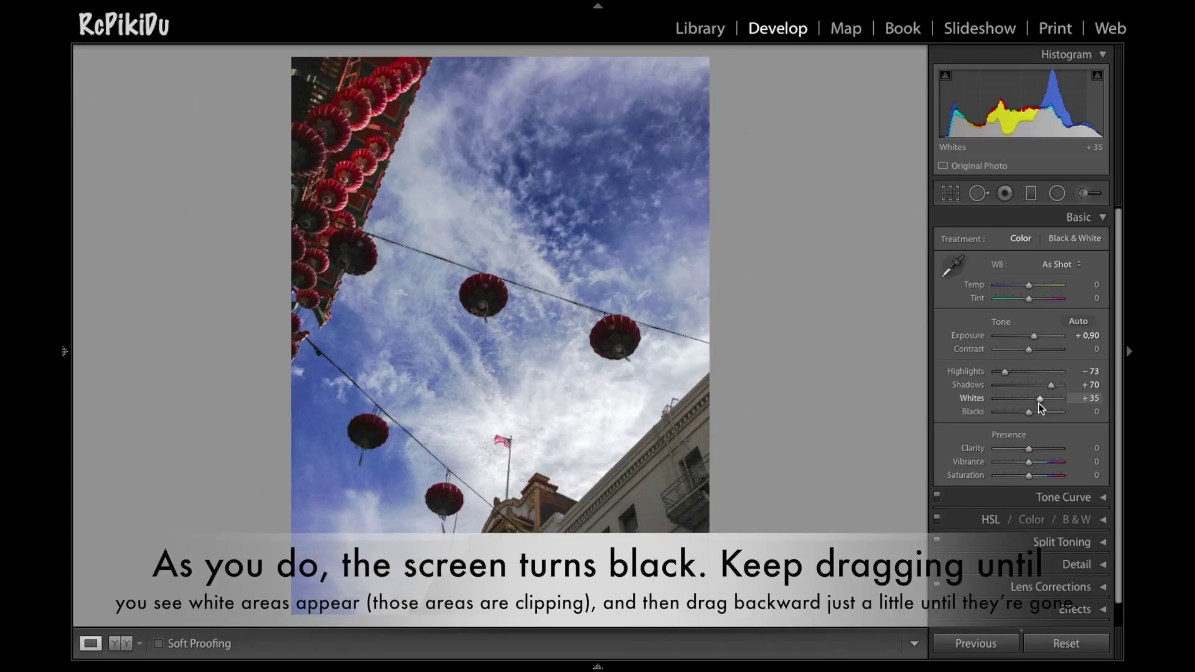
Step: Set Blacks to -30 with clipping preview, Clarity +15, Vibrance +10 and Saturation +5
key(alt)
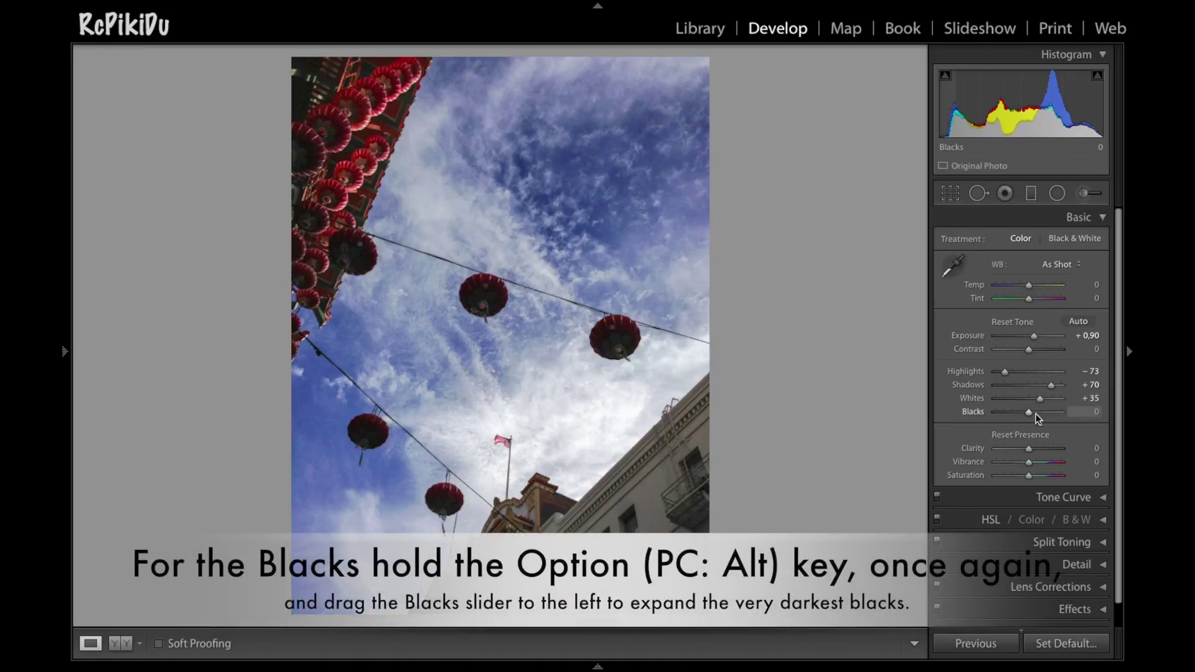
mouse_move(1037, 418)
mouse_down()
mouse_move(1019, 416)
mouse_move(1036, 457)
mouse_up()
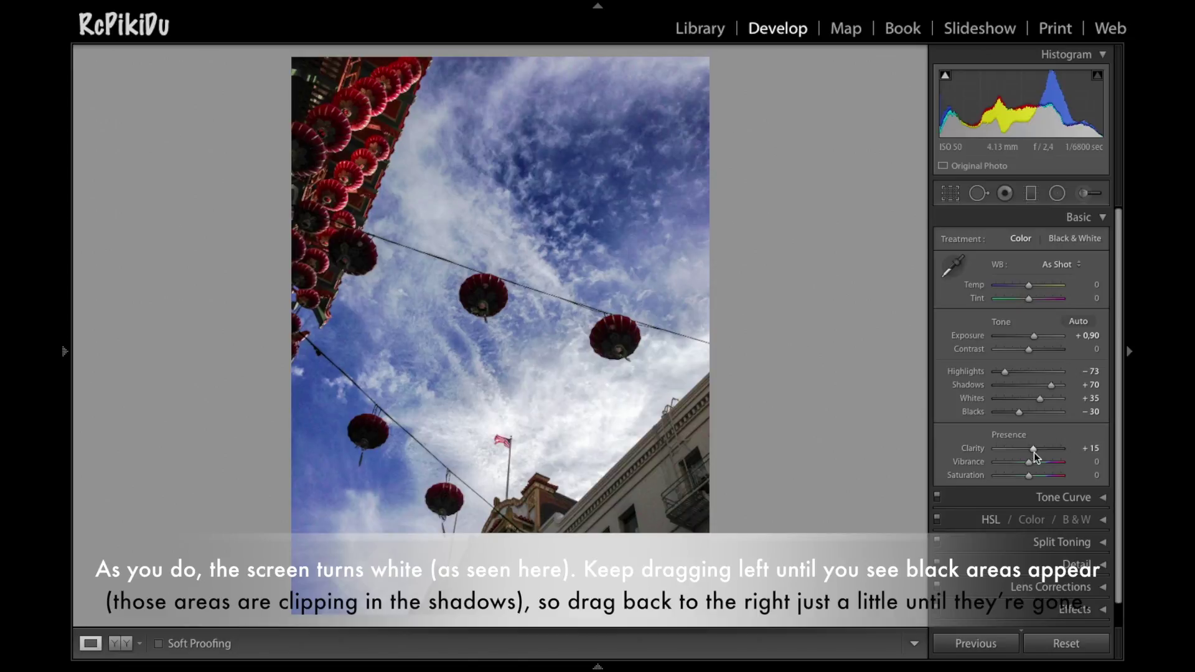
drag(1032, 455, 1036, 457)
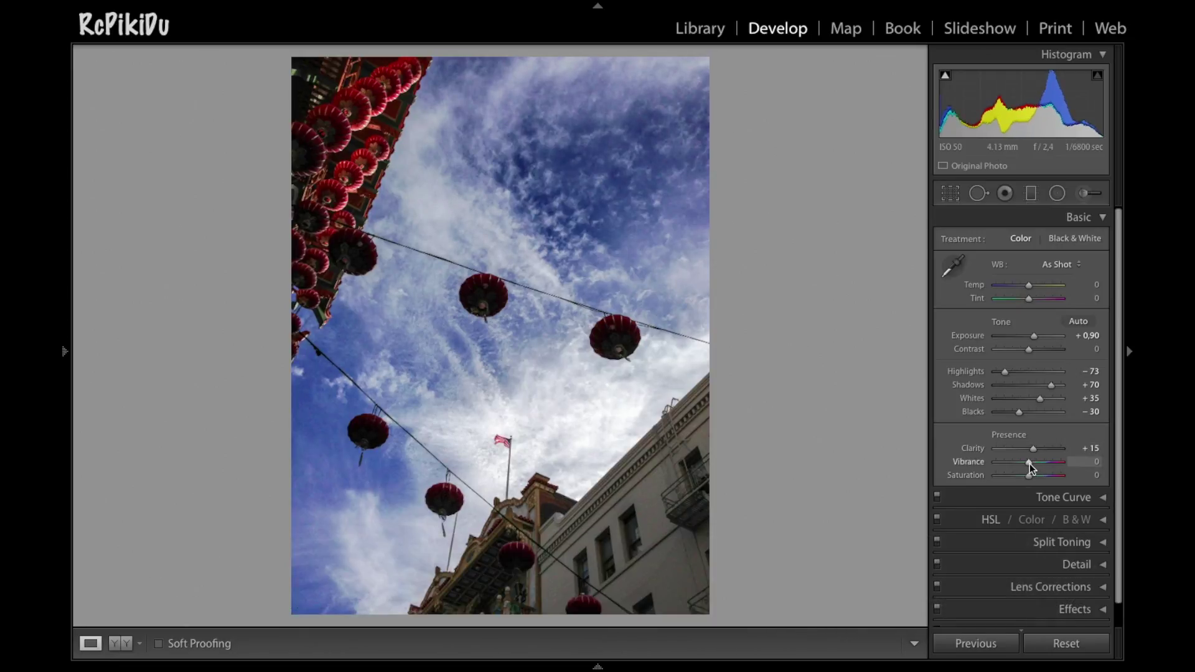
drag(1034, 475, 1032, 482)
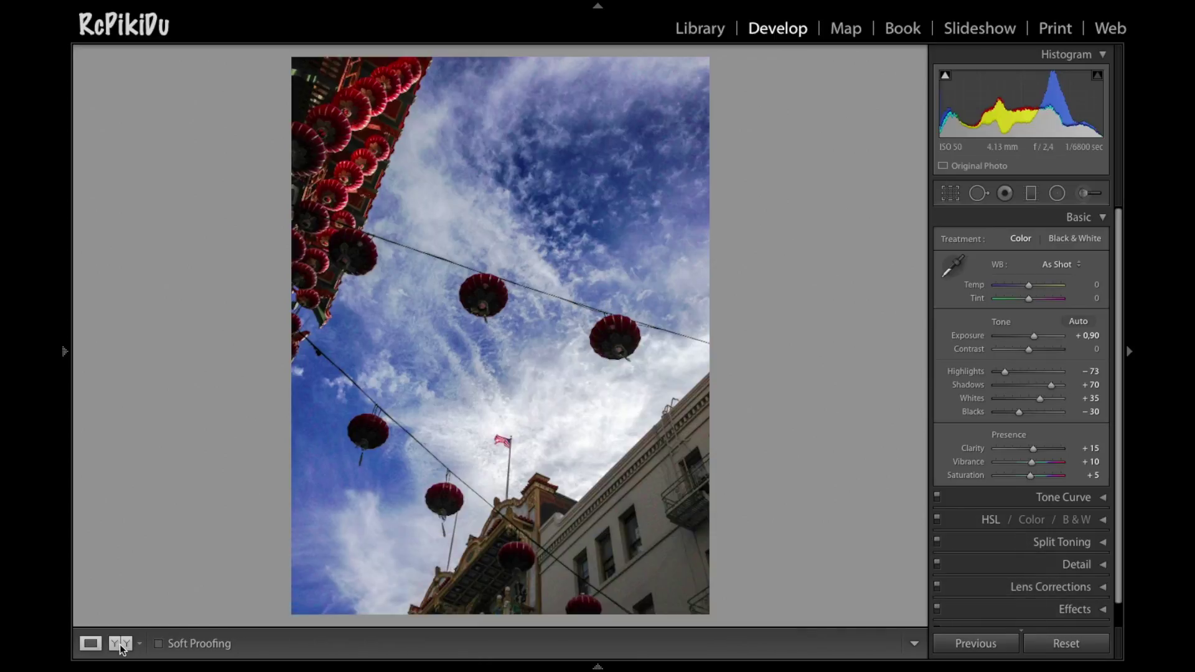
Step: Show the lantern photo in side-by-side Before/After view, zoomed 1:1 and panned around a lantern
click(122, 649)
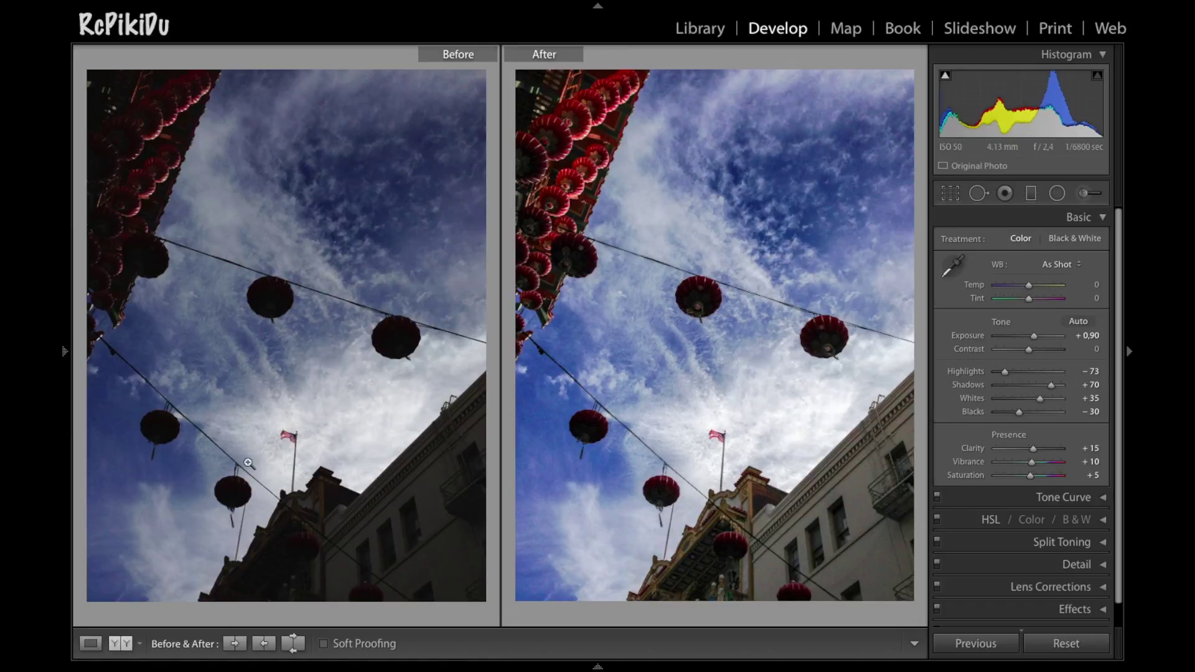
click(274, 309)
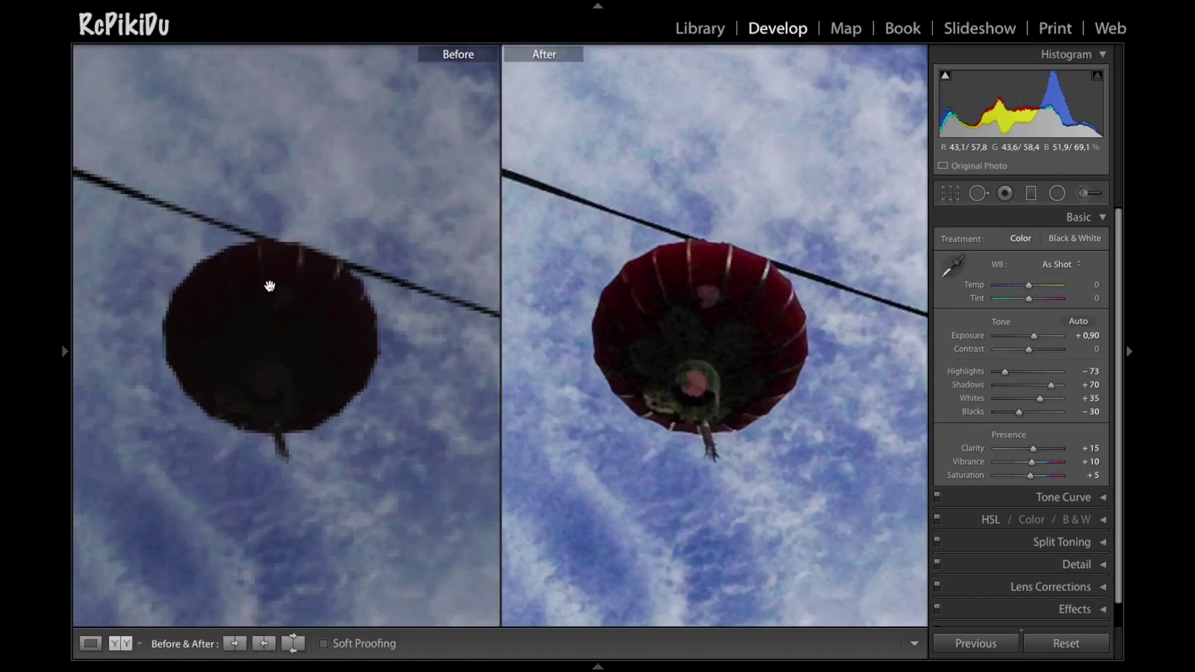
mouse_move(191, 511)
mouse_down()
mouse_move(440, 489)
mouse_move(328, 419)
mouse_move(352, 510)
mouse_up()
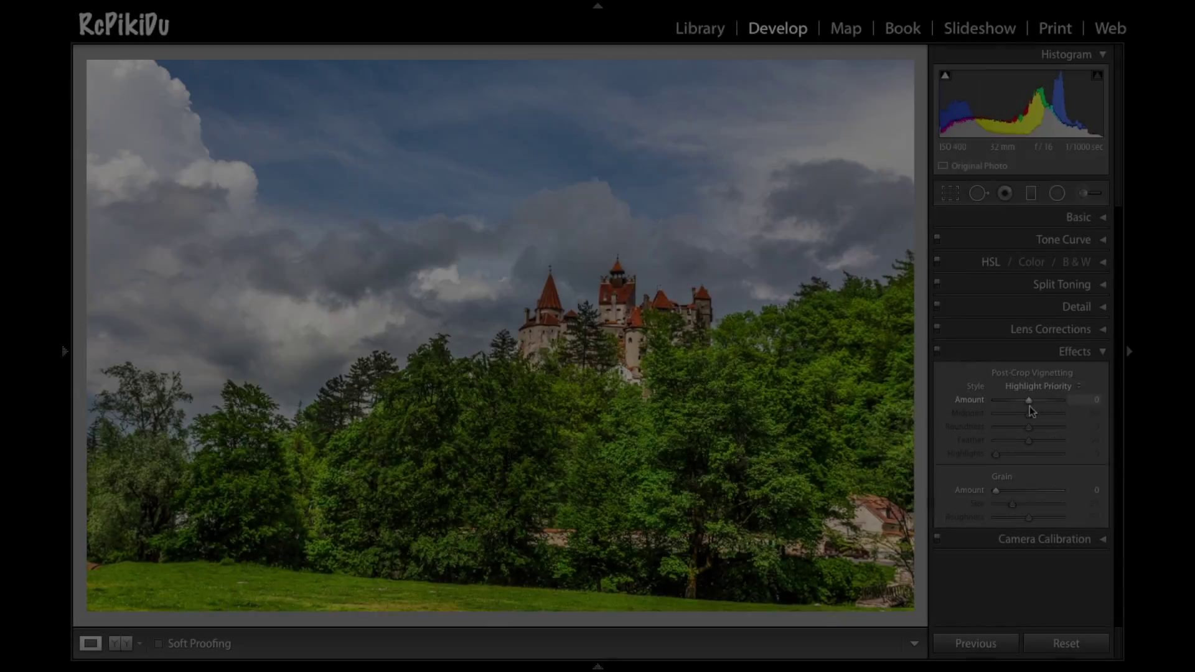
Step: Straighten the castle photo by tracing a level line along the meadow's edge and applying it
click(1071, 351)
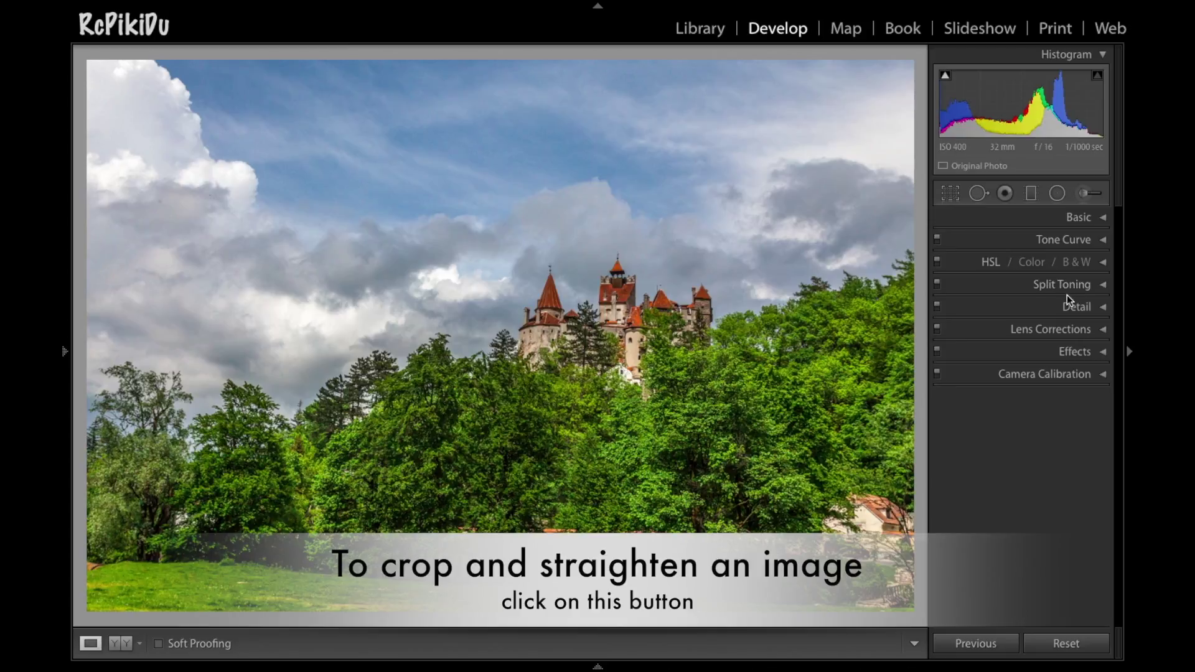
click(950, 195)
click(951, 286)
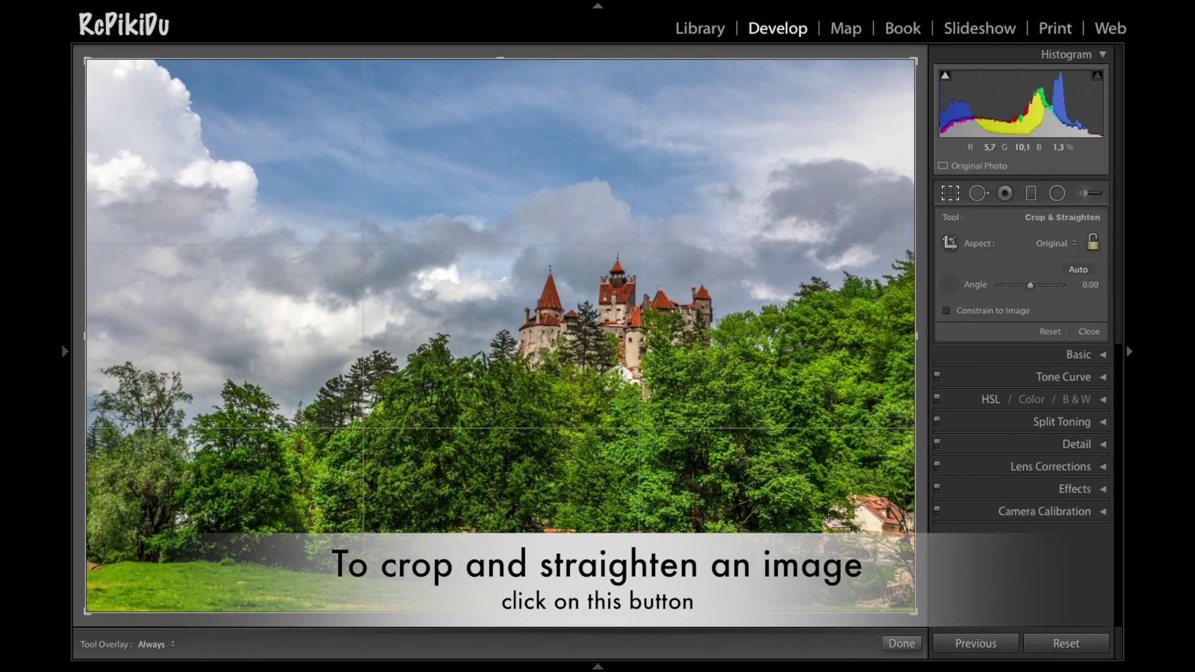
drag(812, 605, 183, 559)
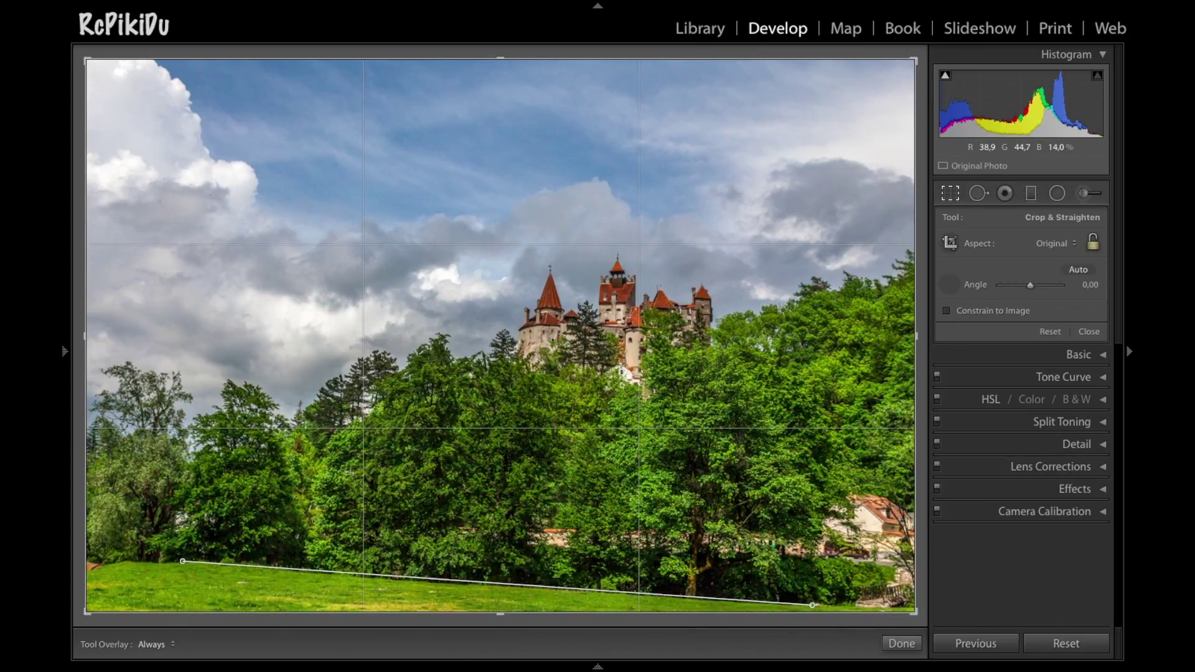
drag(183, 559, 183, 564)
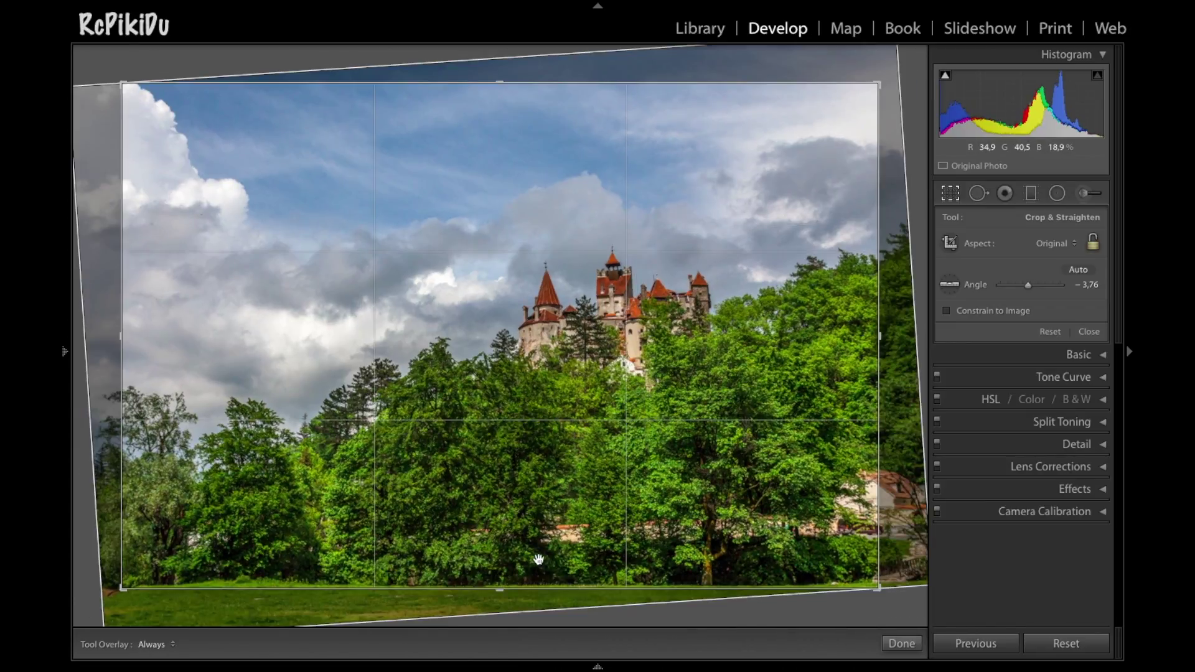
click(900, 643)
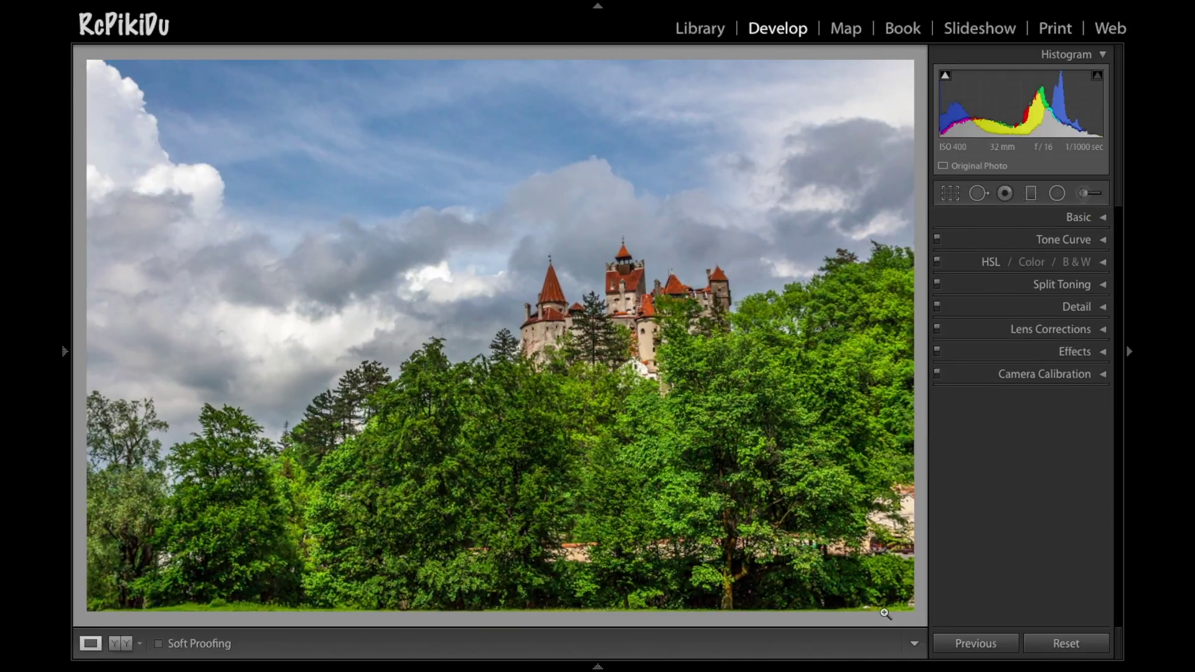
Step: Set the angle to -2.55, lock the original aspect ratio, and crop in with the photo repositioned
click(953, 194)
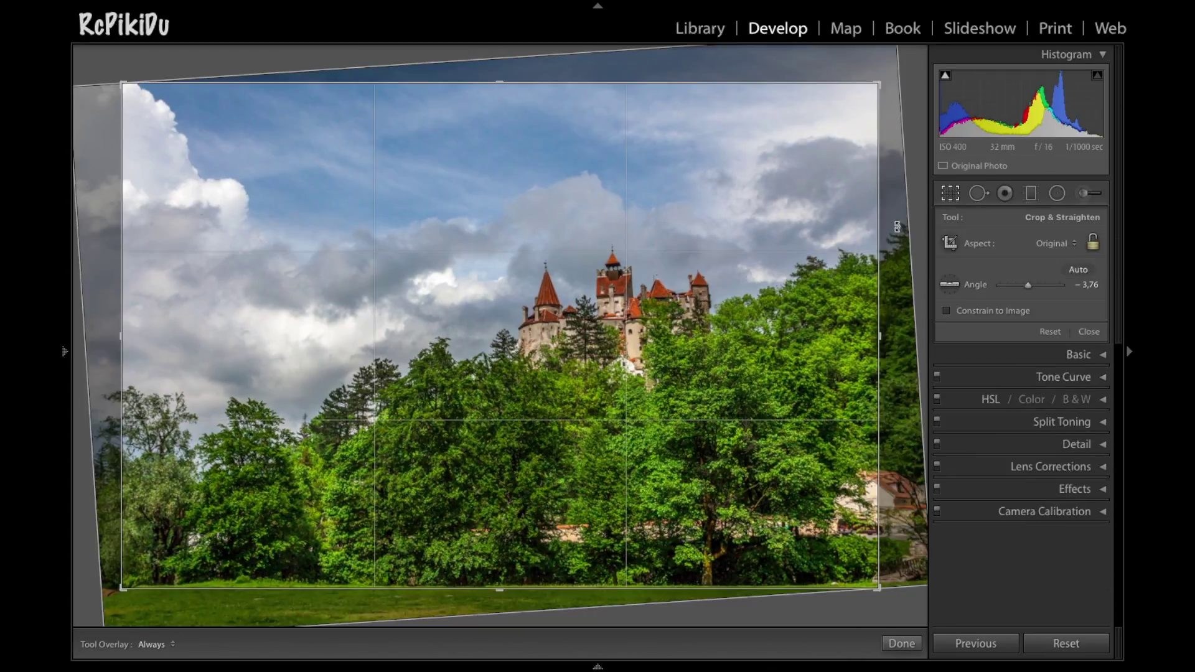
drag(902, 239, 903, 246)
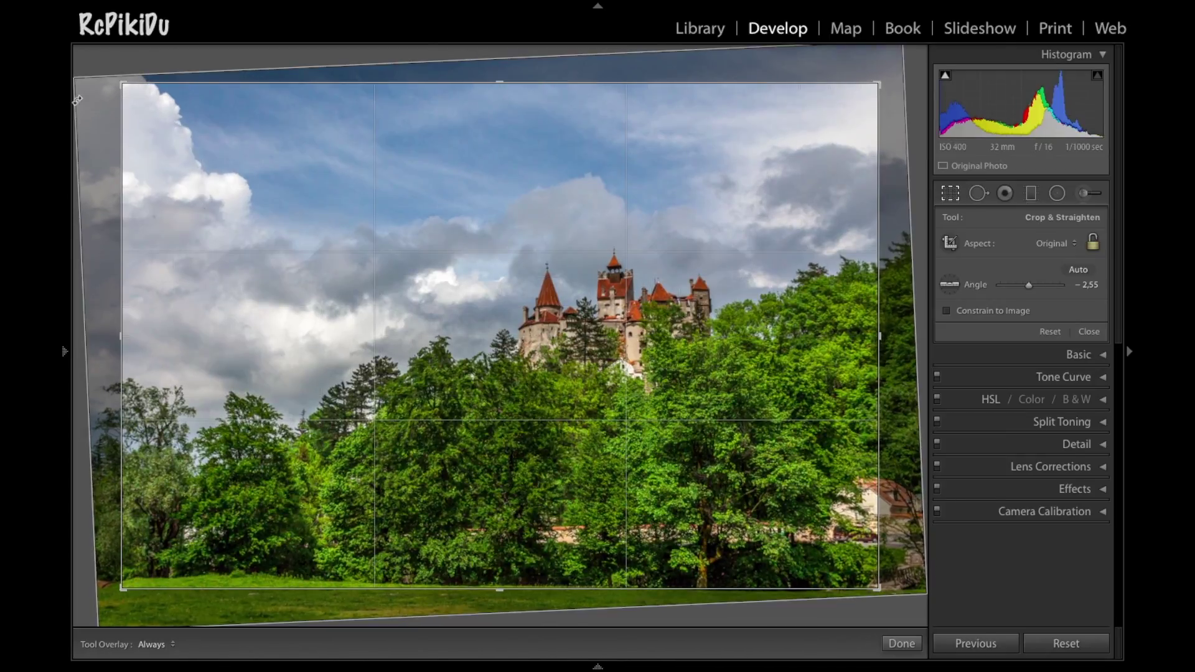
click(1094, 244)
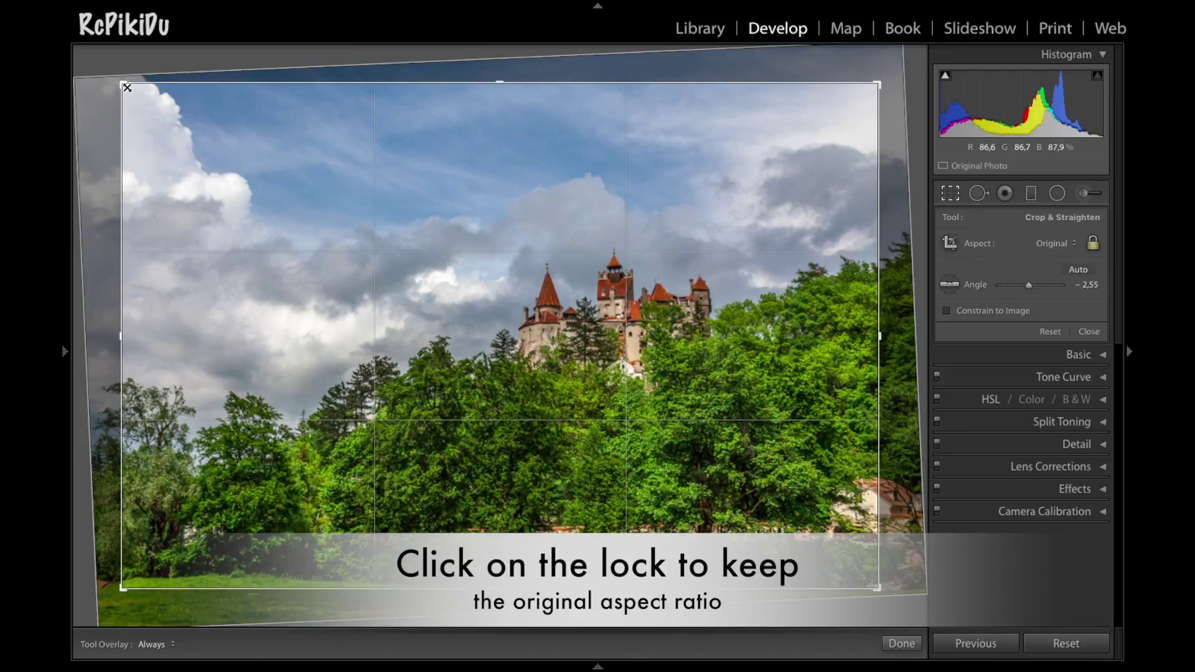
drag(127, 87, 130, 98)
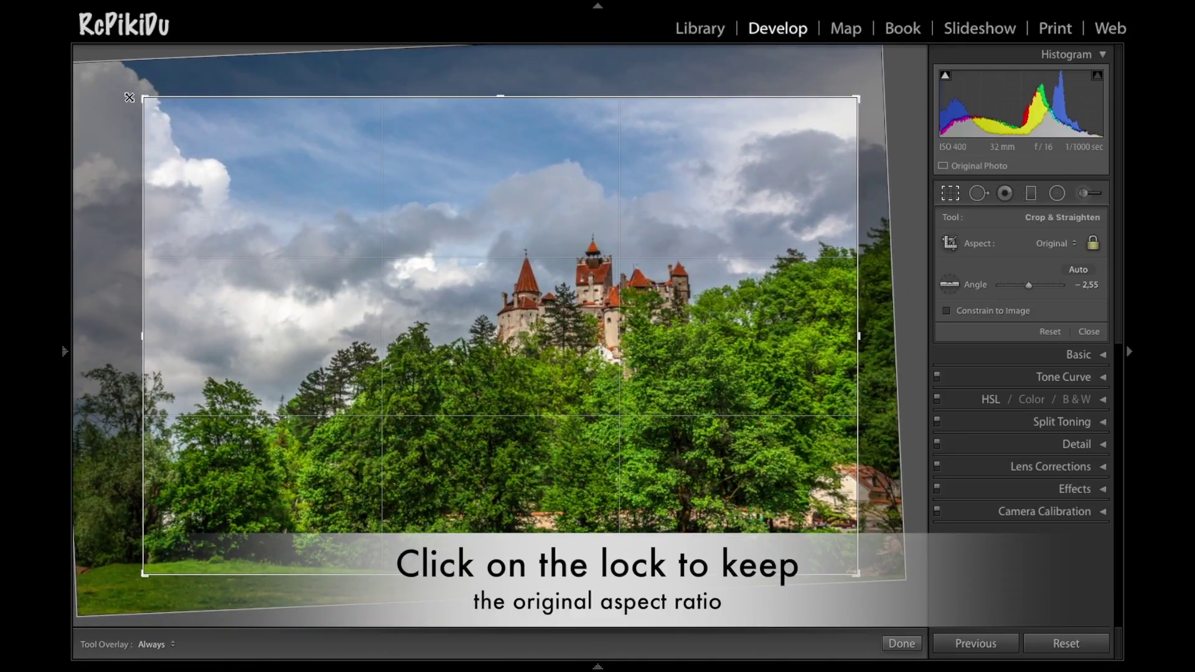
drag(455, 325, 478, 341)
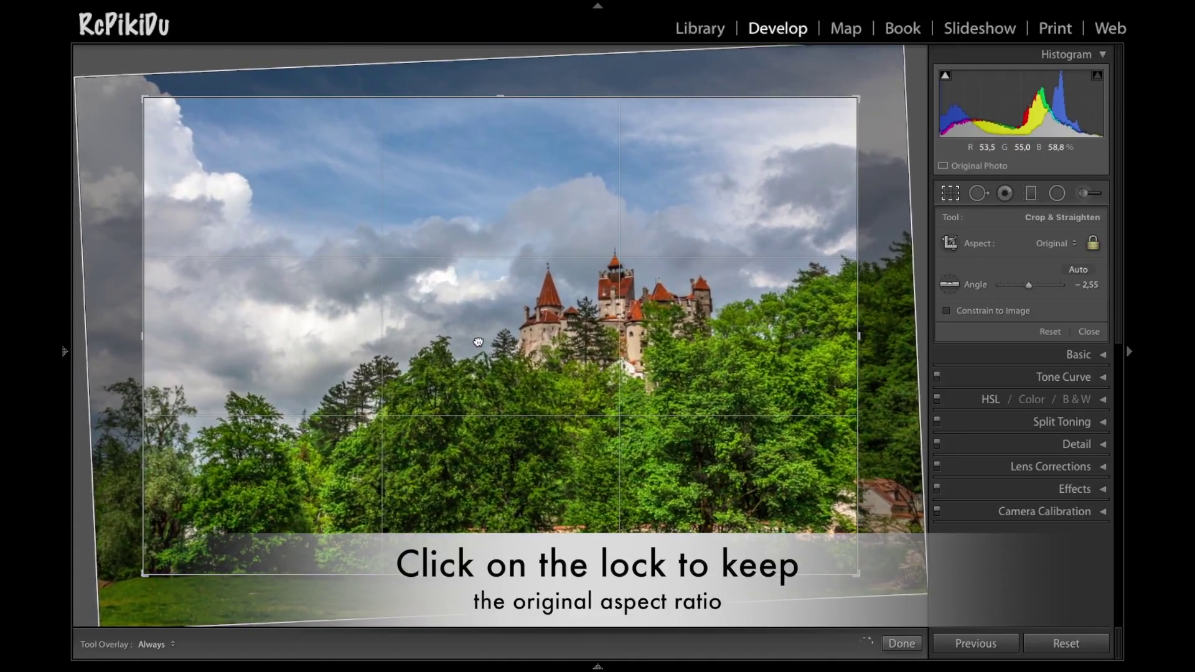
drag(633, 494, 635, 505)
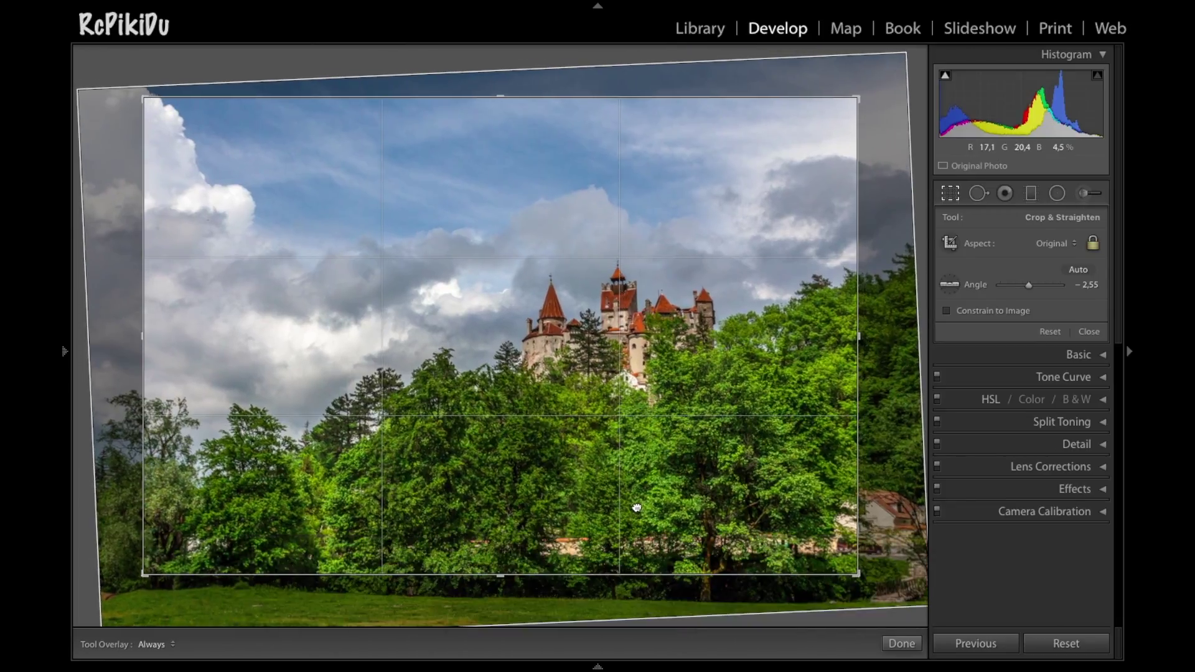
Step: Apply the tighter crop, review the framing once more, and confirm it
click(897, 643)
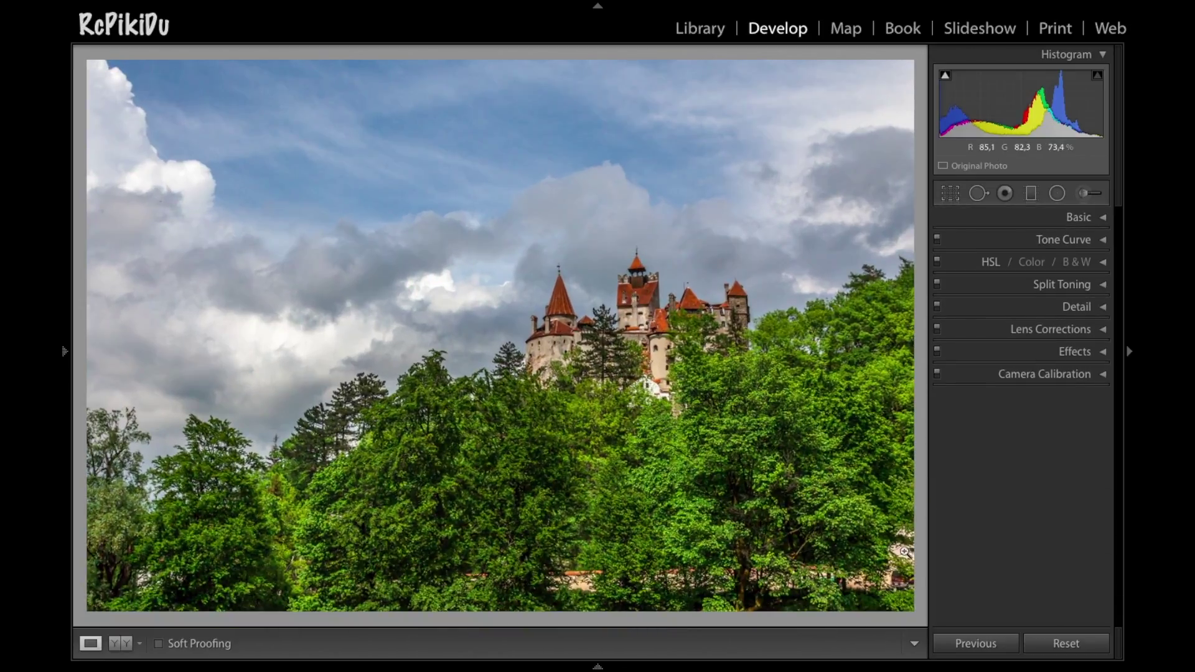
click(950, 194)
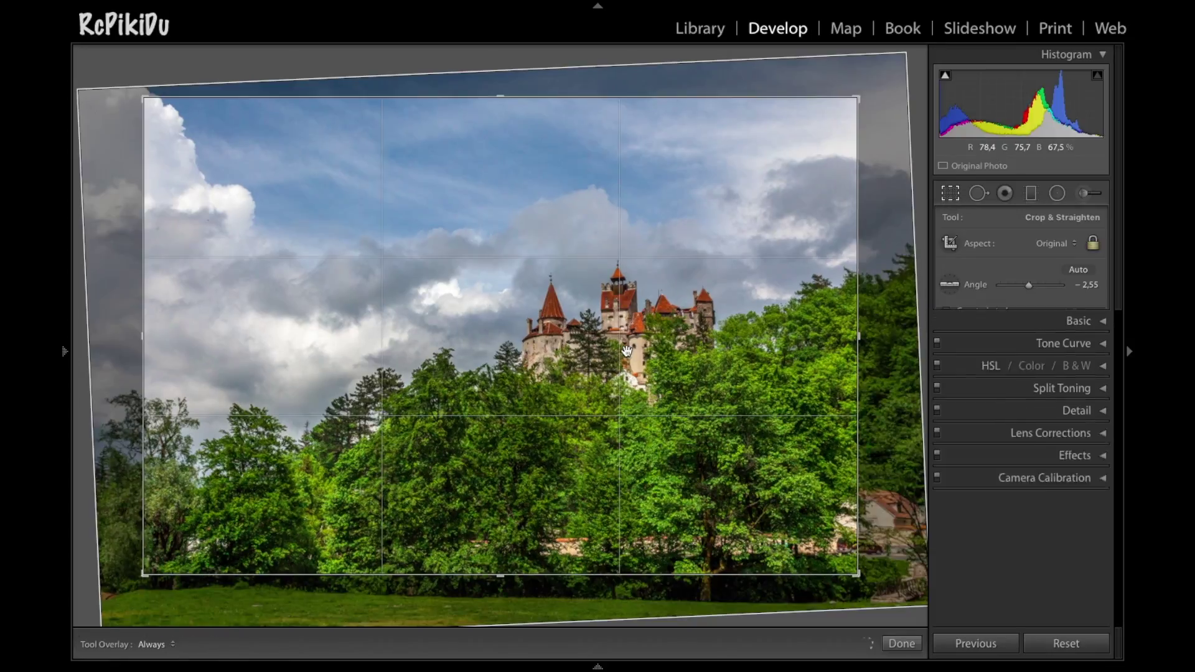
click(897, 644)
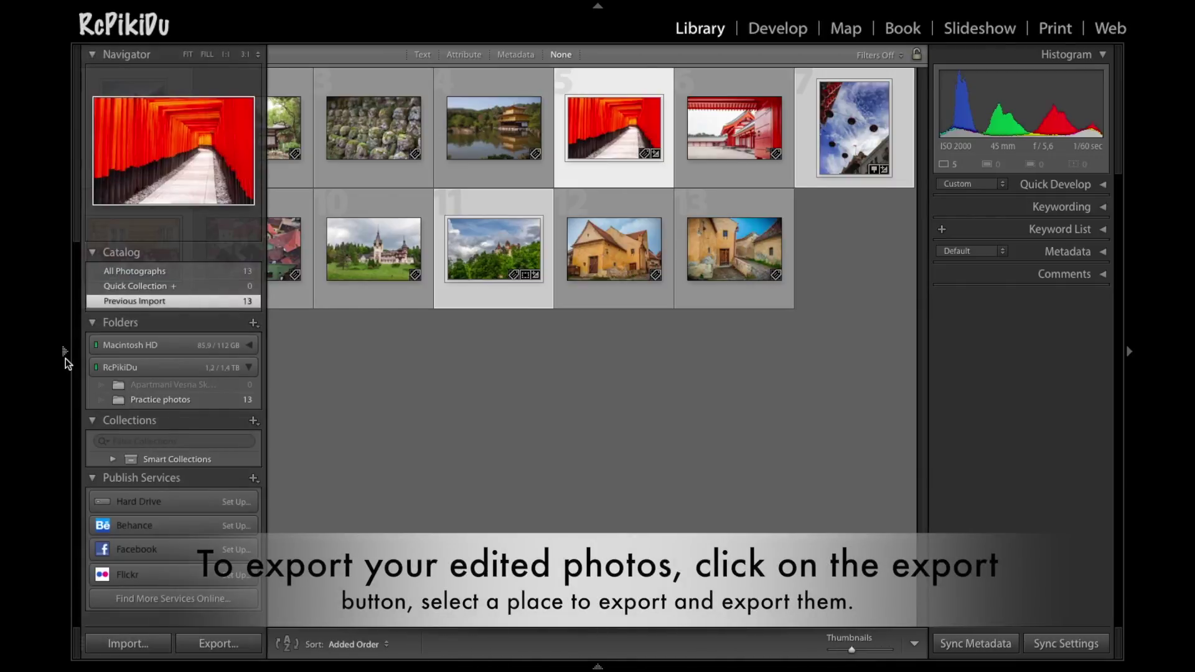
Step: Export the five edited photos as JPEGs to Untitled Export, then open the exported files to check them
click(232, 645)
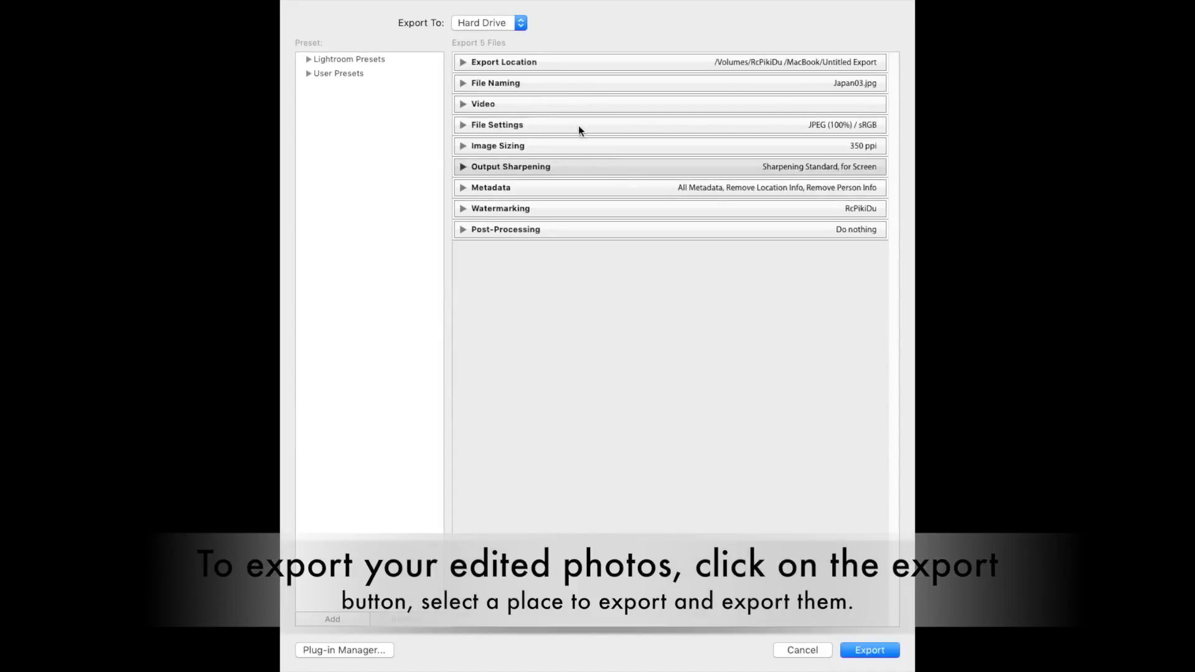
click(522, 60)
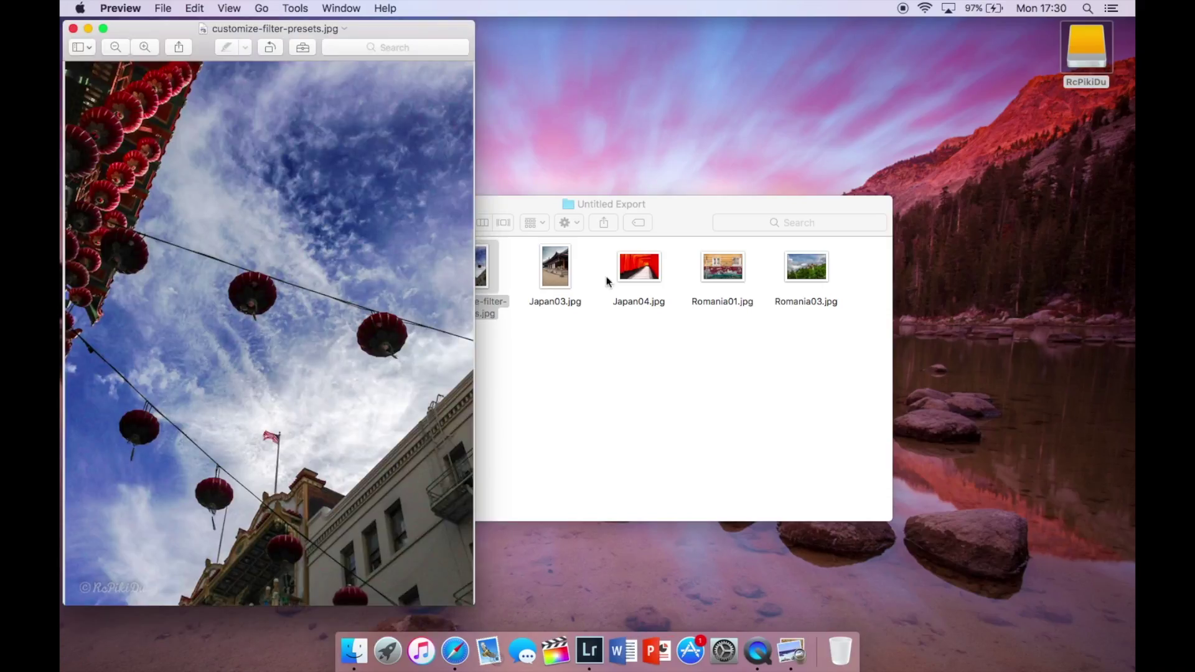
double_click(556, 267)
click(640, 268)
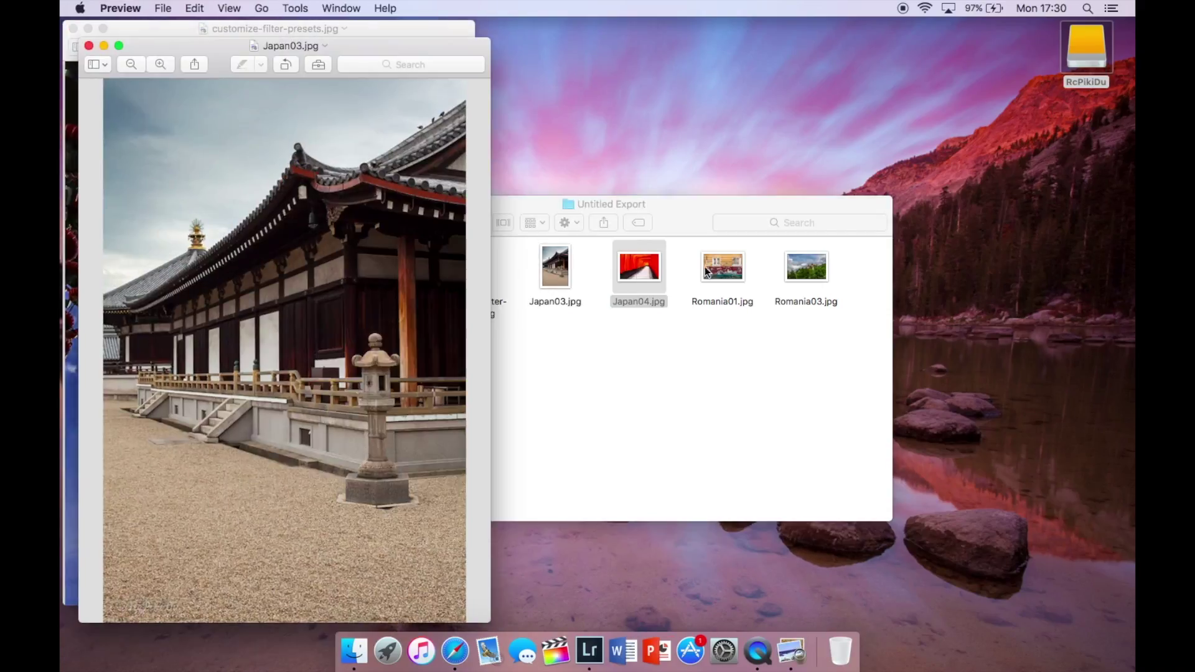